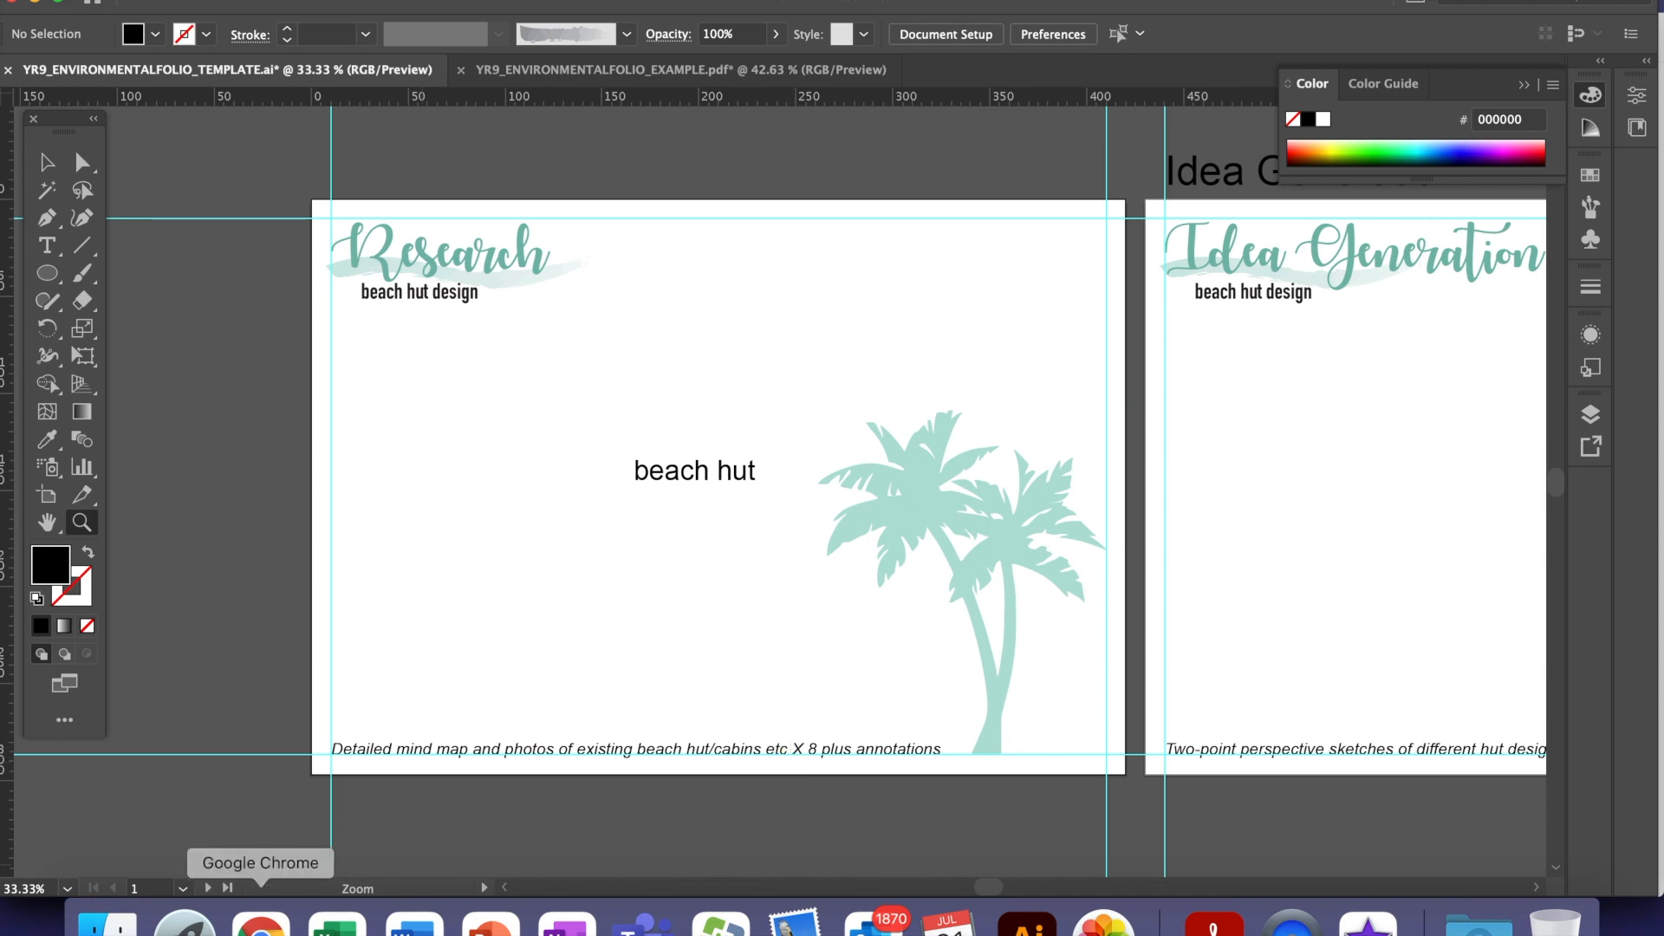
# Switch to Google Chrome and run a Google image search for "beach hut design" in a new tab.
pyautogui.click(260, 923)
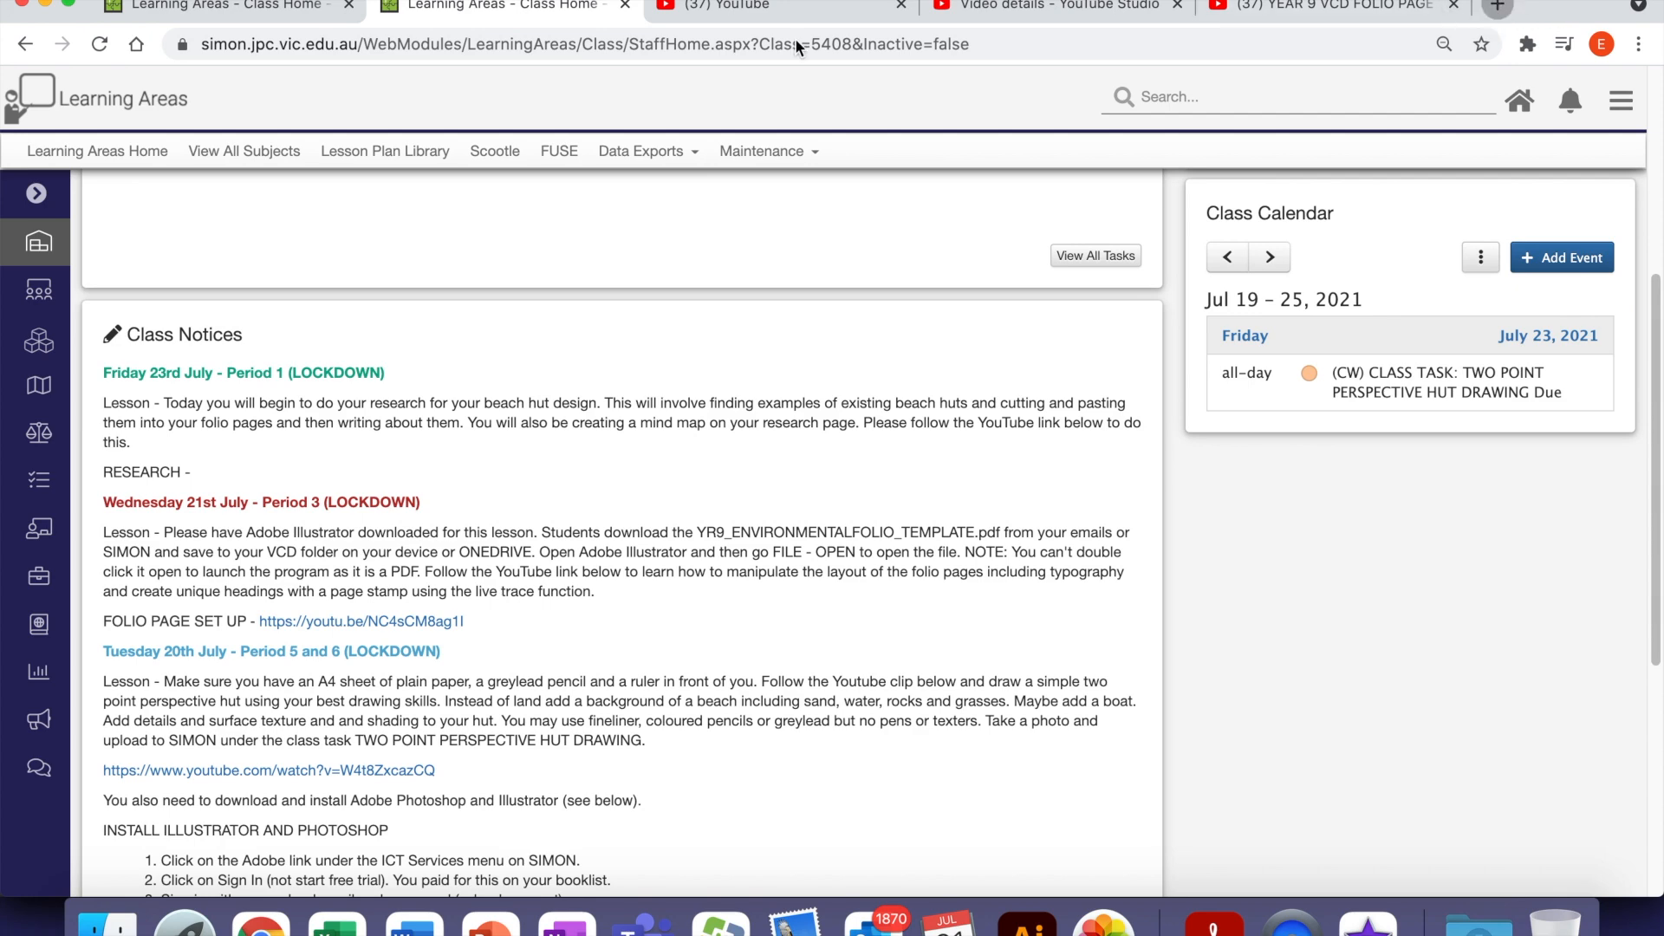
pyautogui.press('super+t')
pyautogui.write('beach')
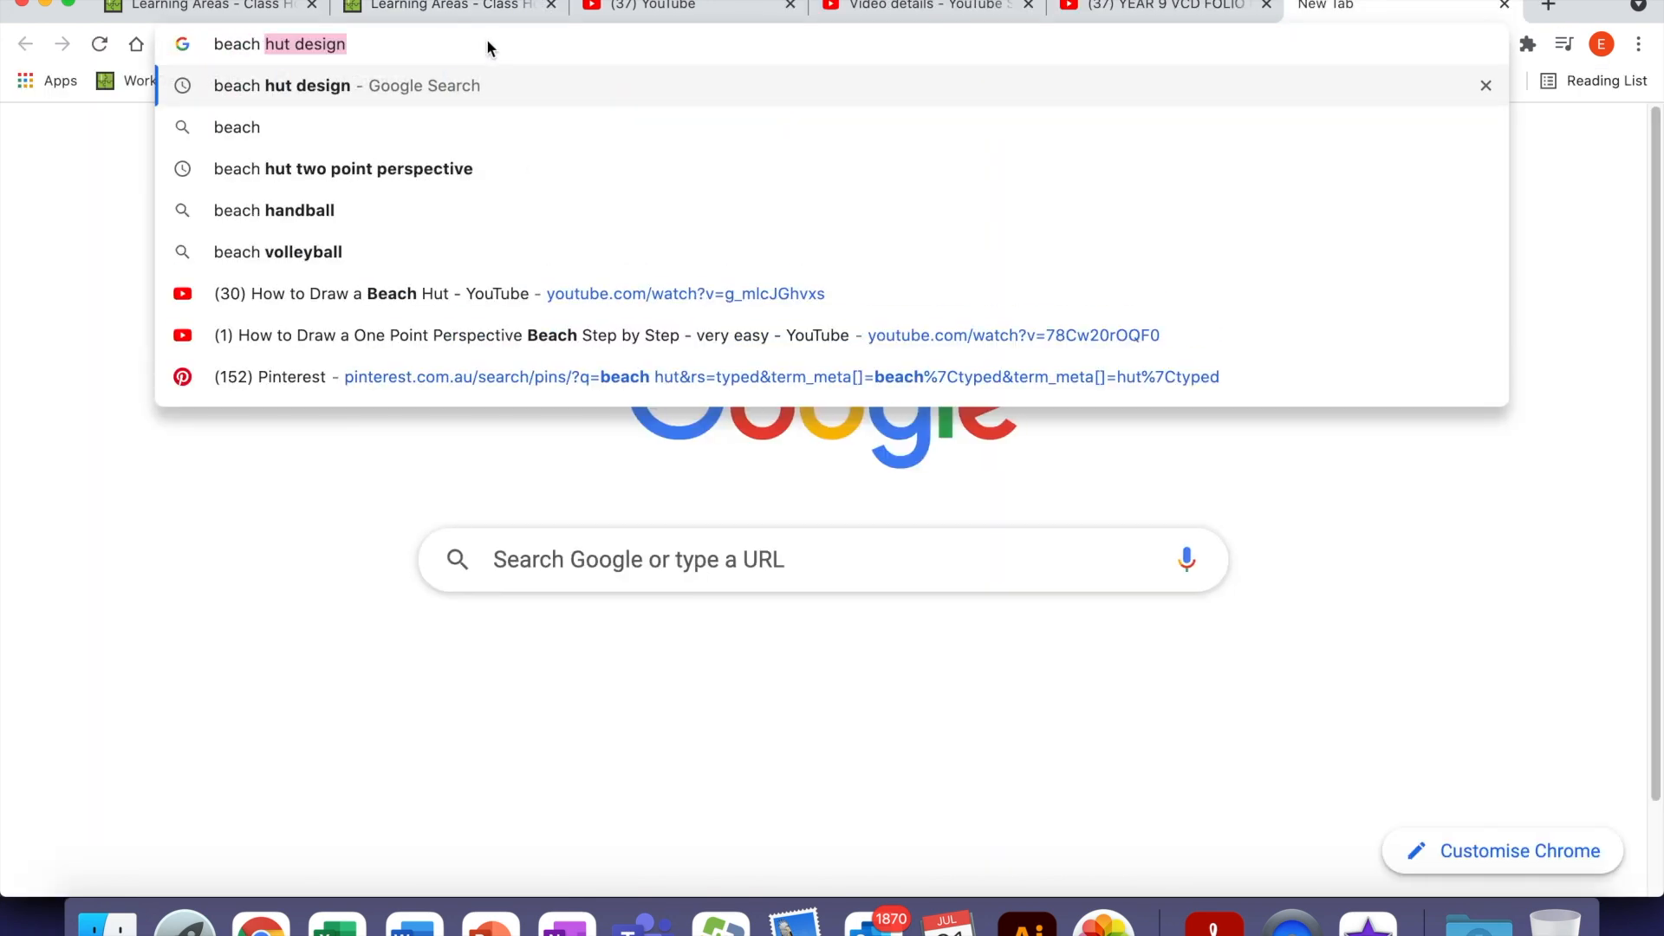
pyautogui.press('Return')
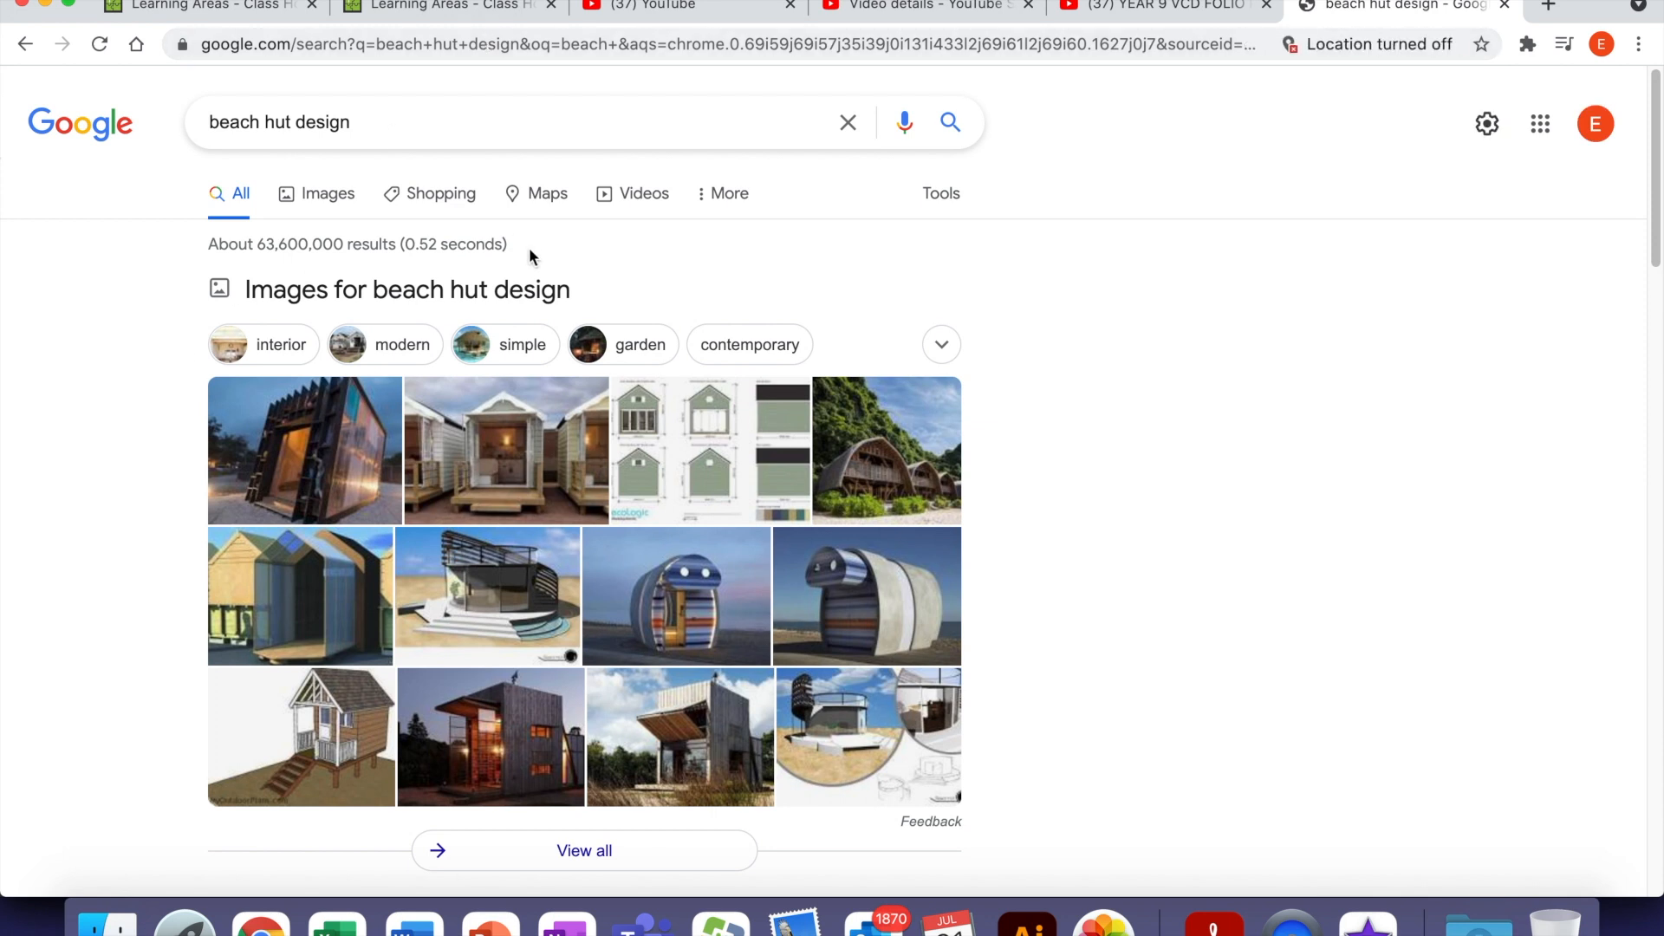
pyautogui.click(330, 199)
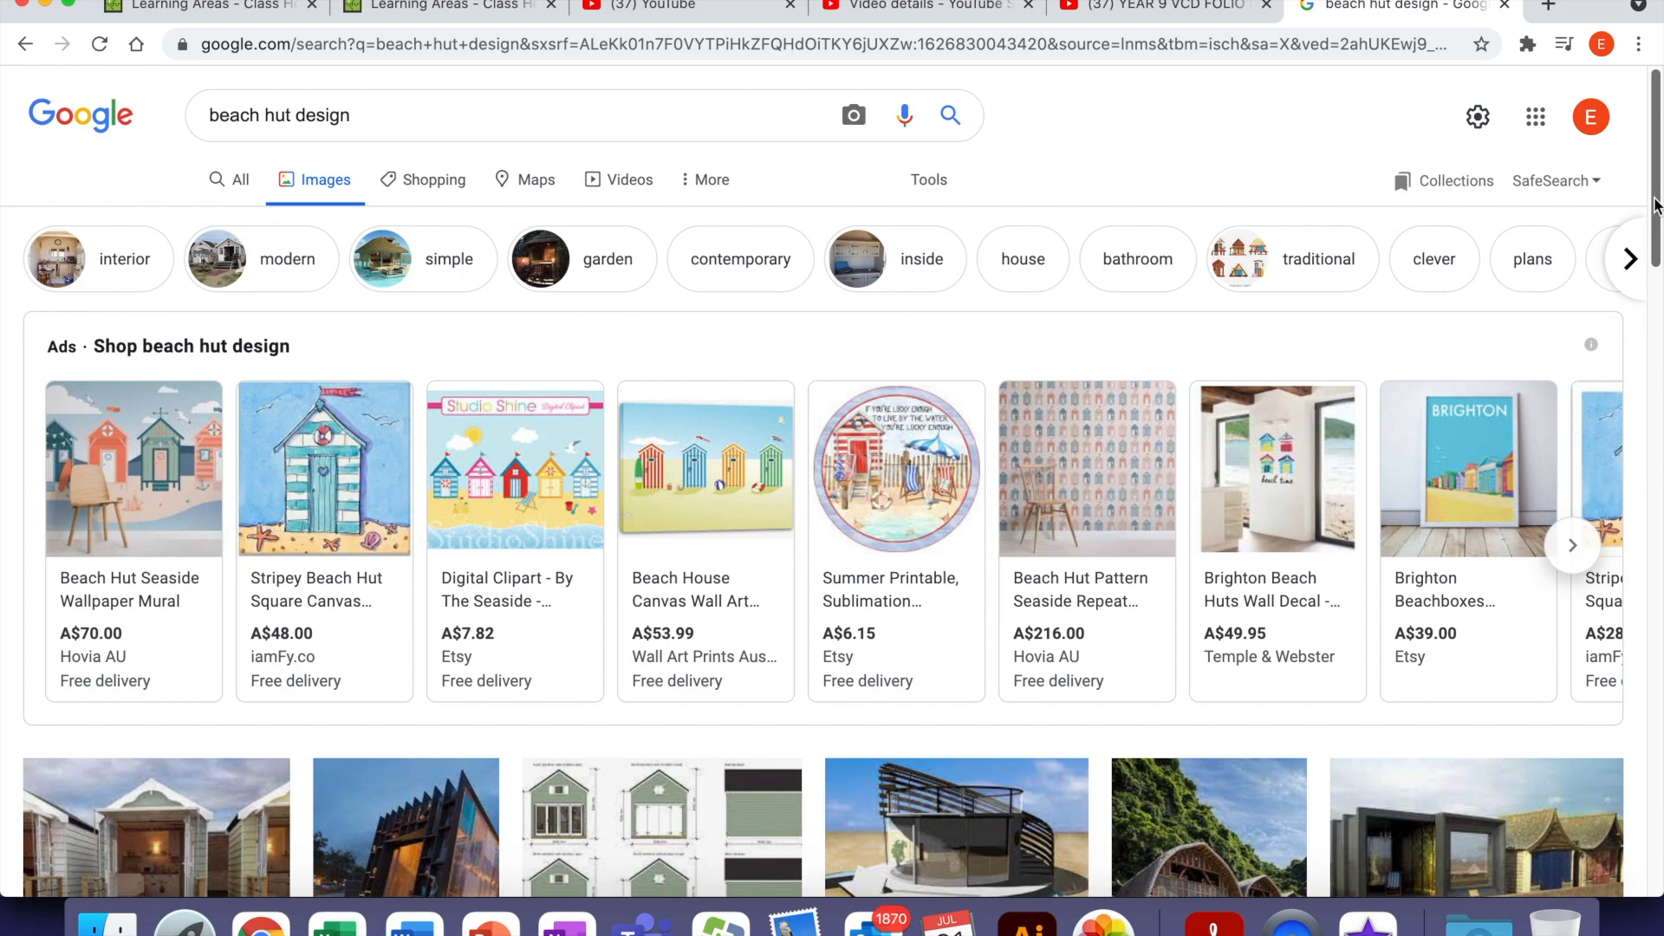
# Enlarge the "Modern Beach Hut Design on Behance" result and copy its image.
pyautogui.moveTo(1653, 196); pyautogui.dragTo(1548, 363)
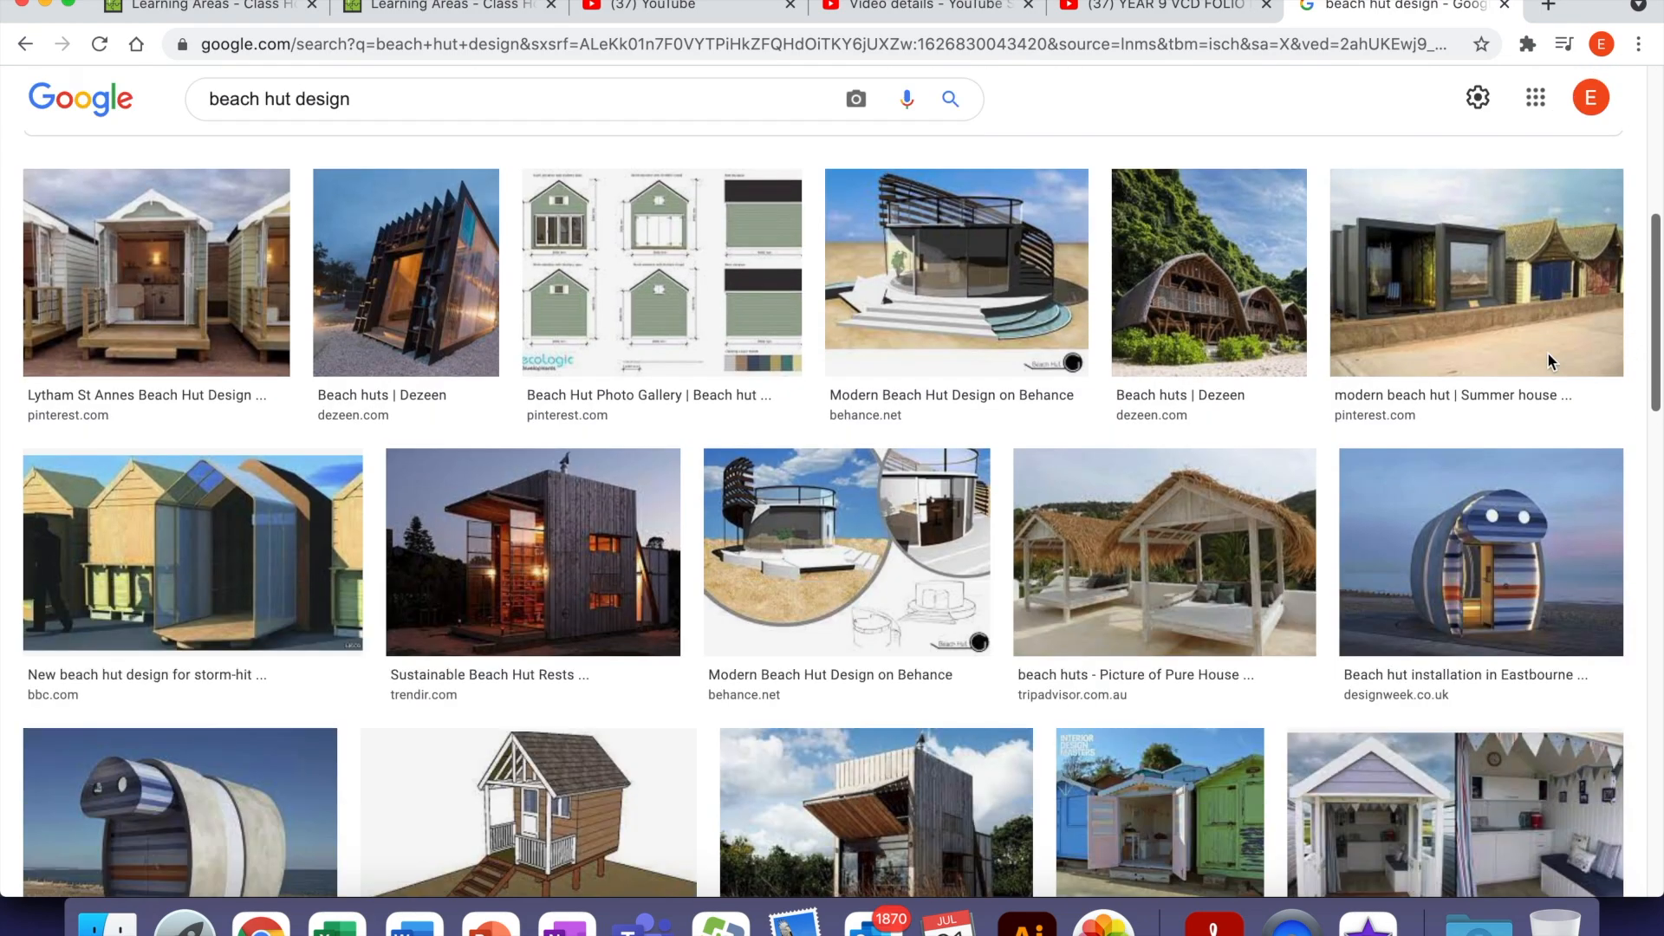
pyautogui.click(938, 275)
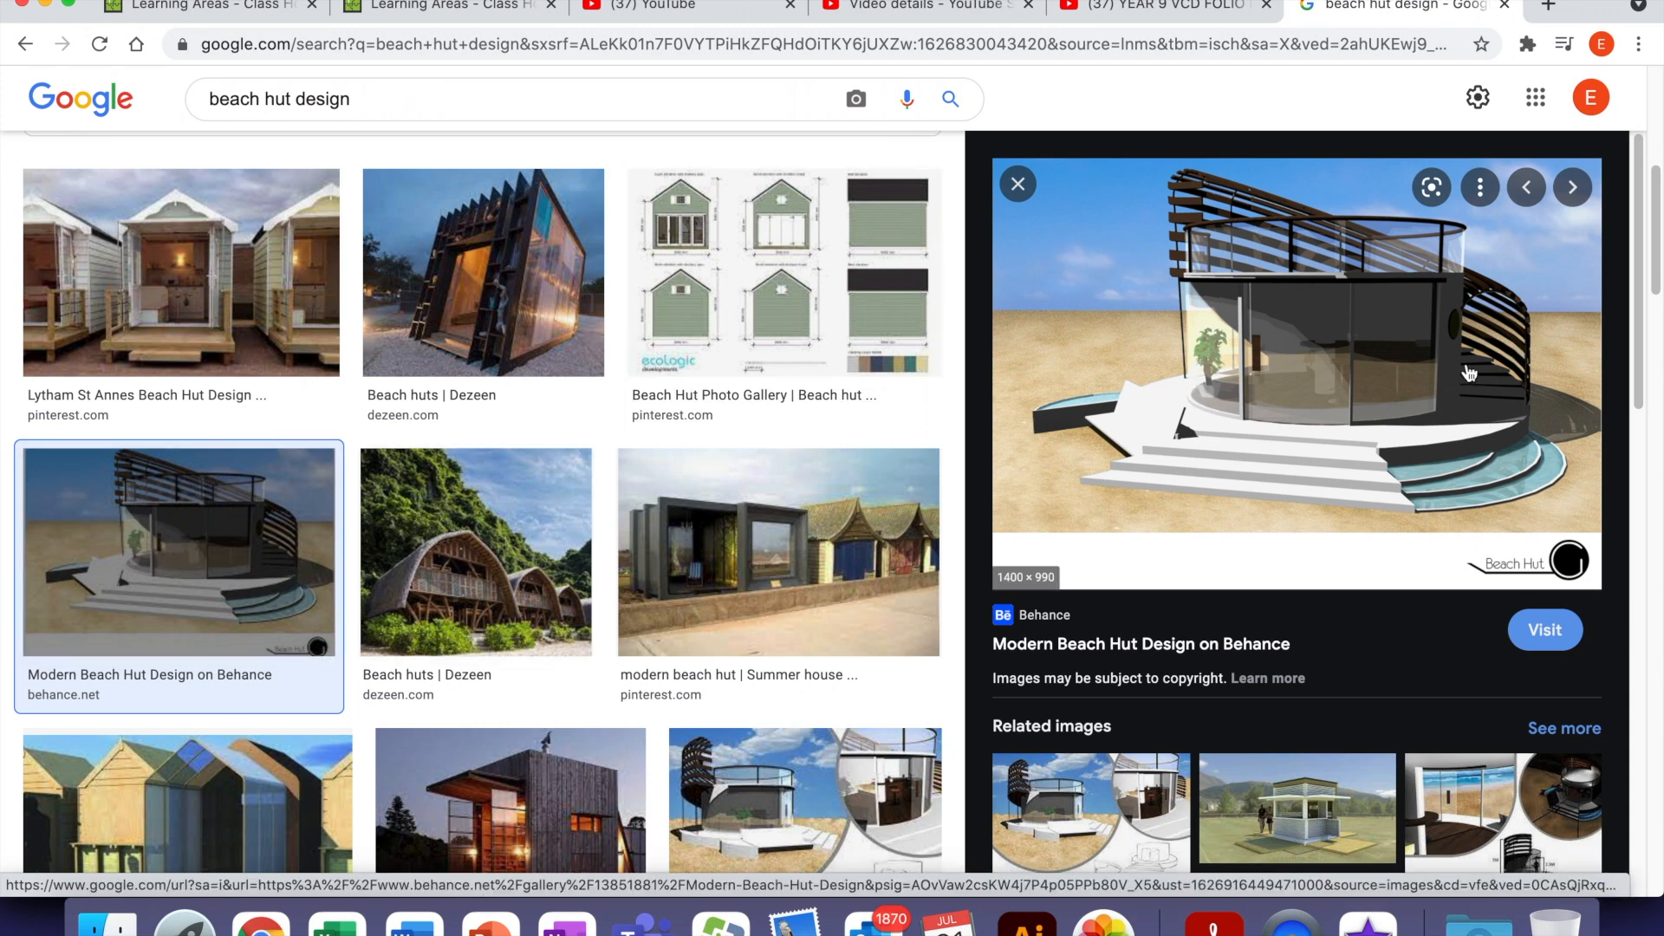
pyautogui.rightClick(1310, 311)
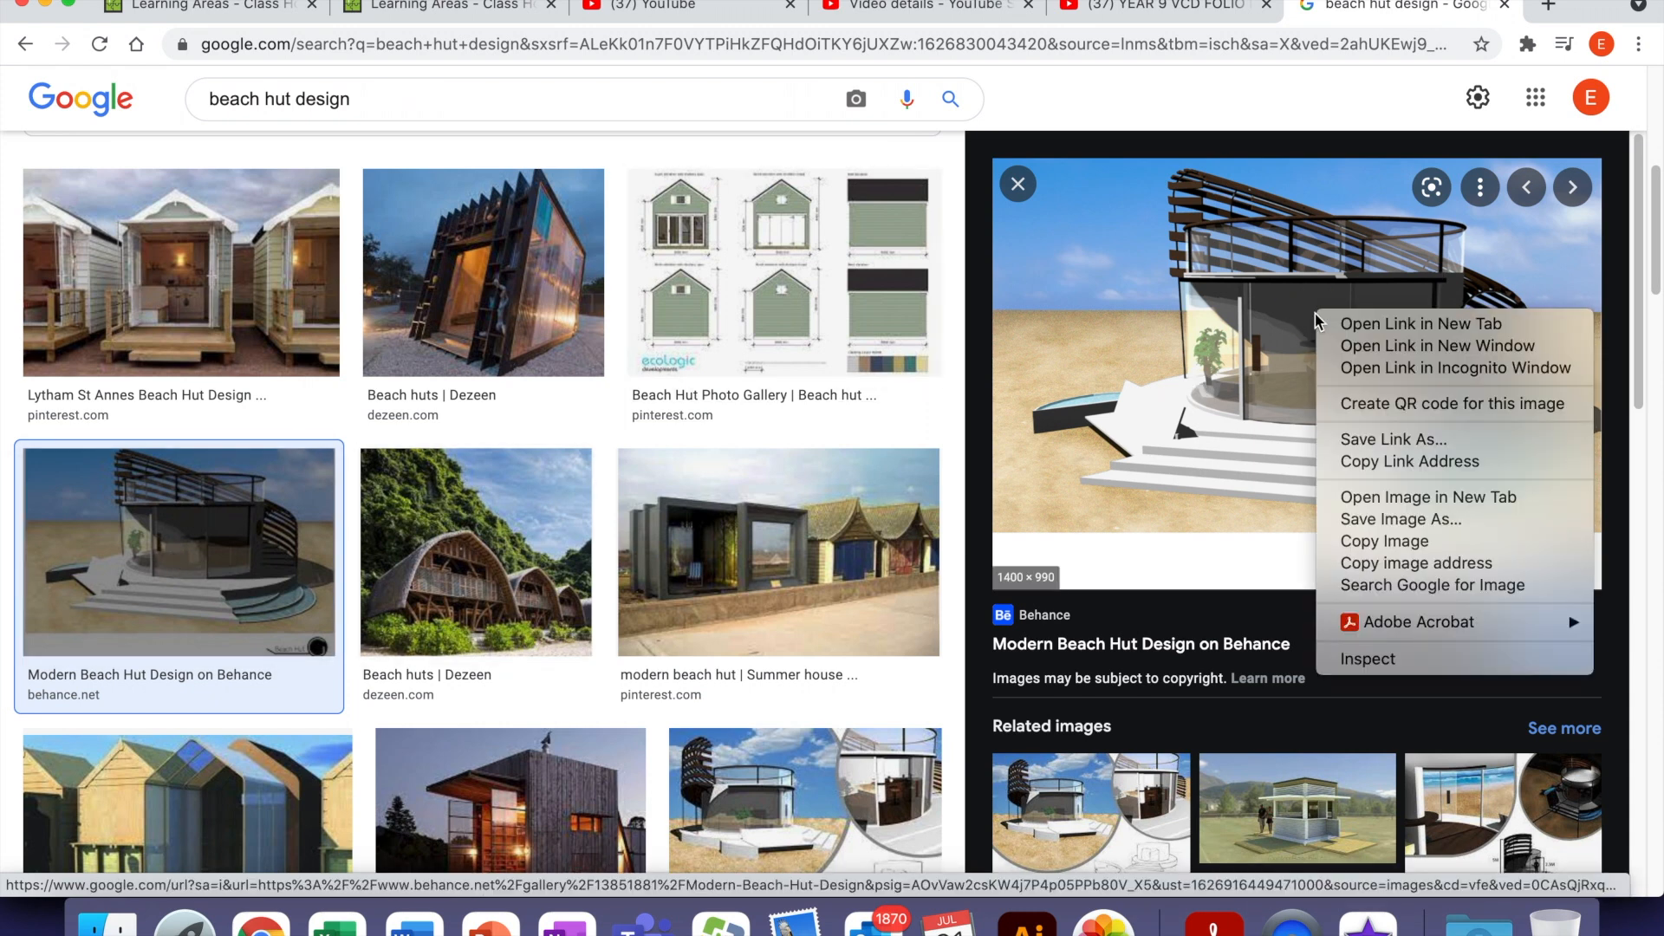
pyautogui.click(1388, 546)
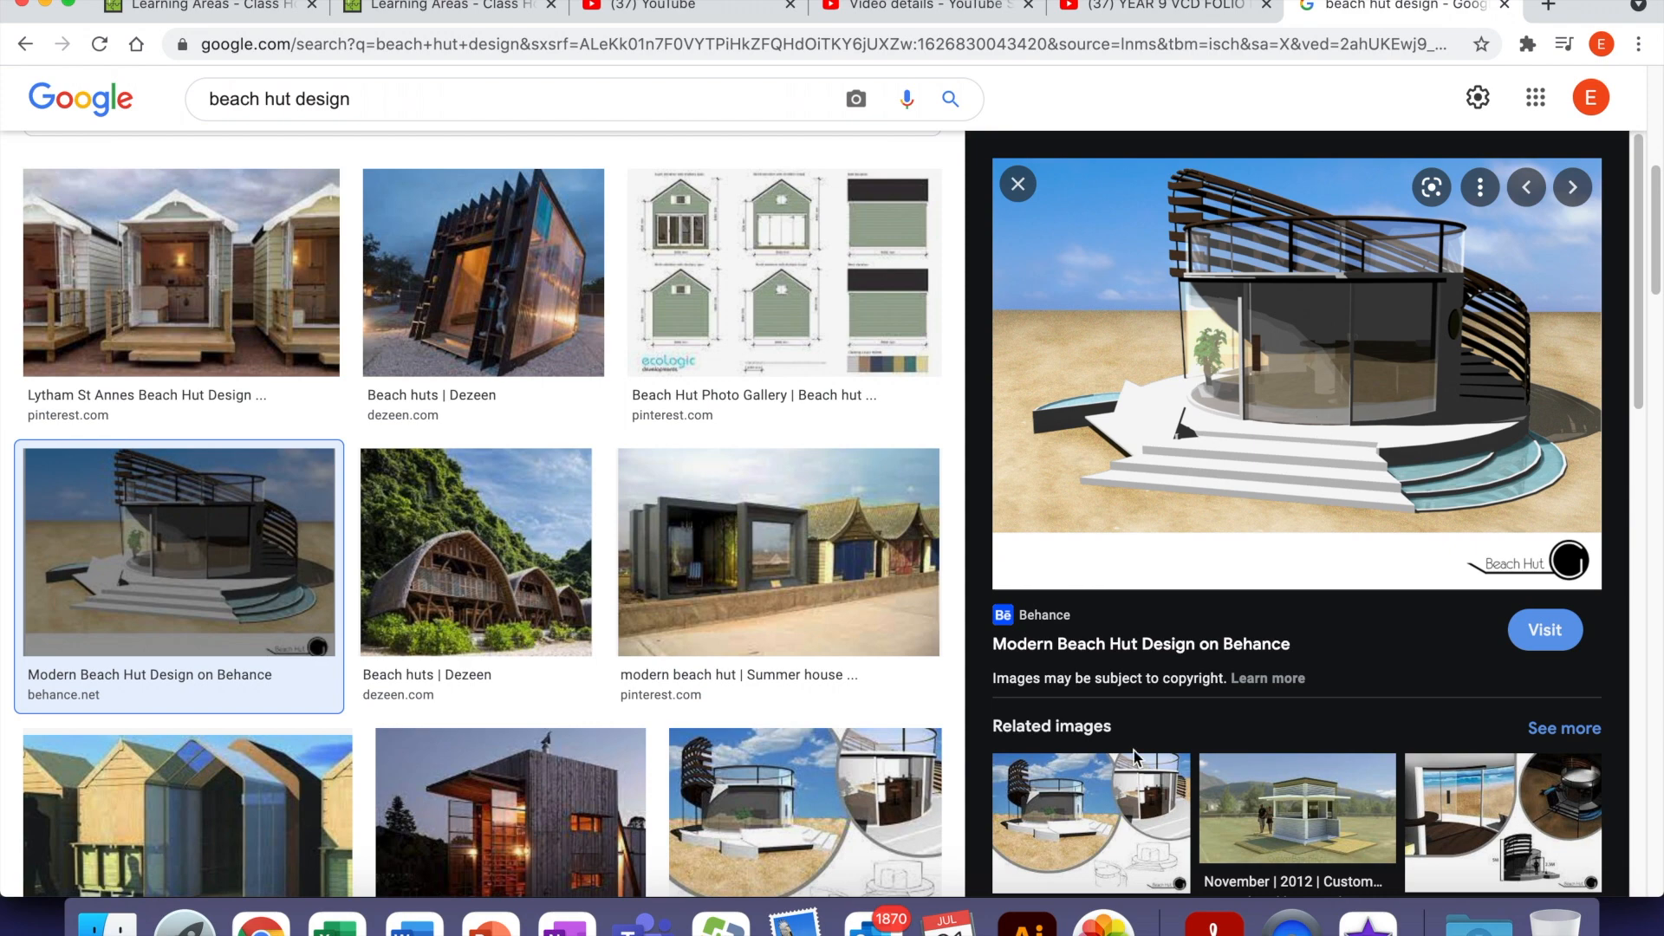
# Switch to Adobe Illustrator and paste the copied hut image into the folio template.
pyautogui.click(1026, 924)
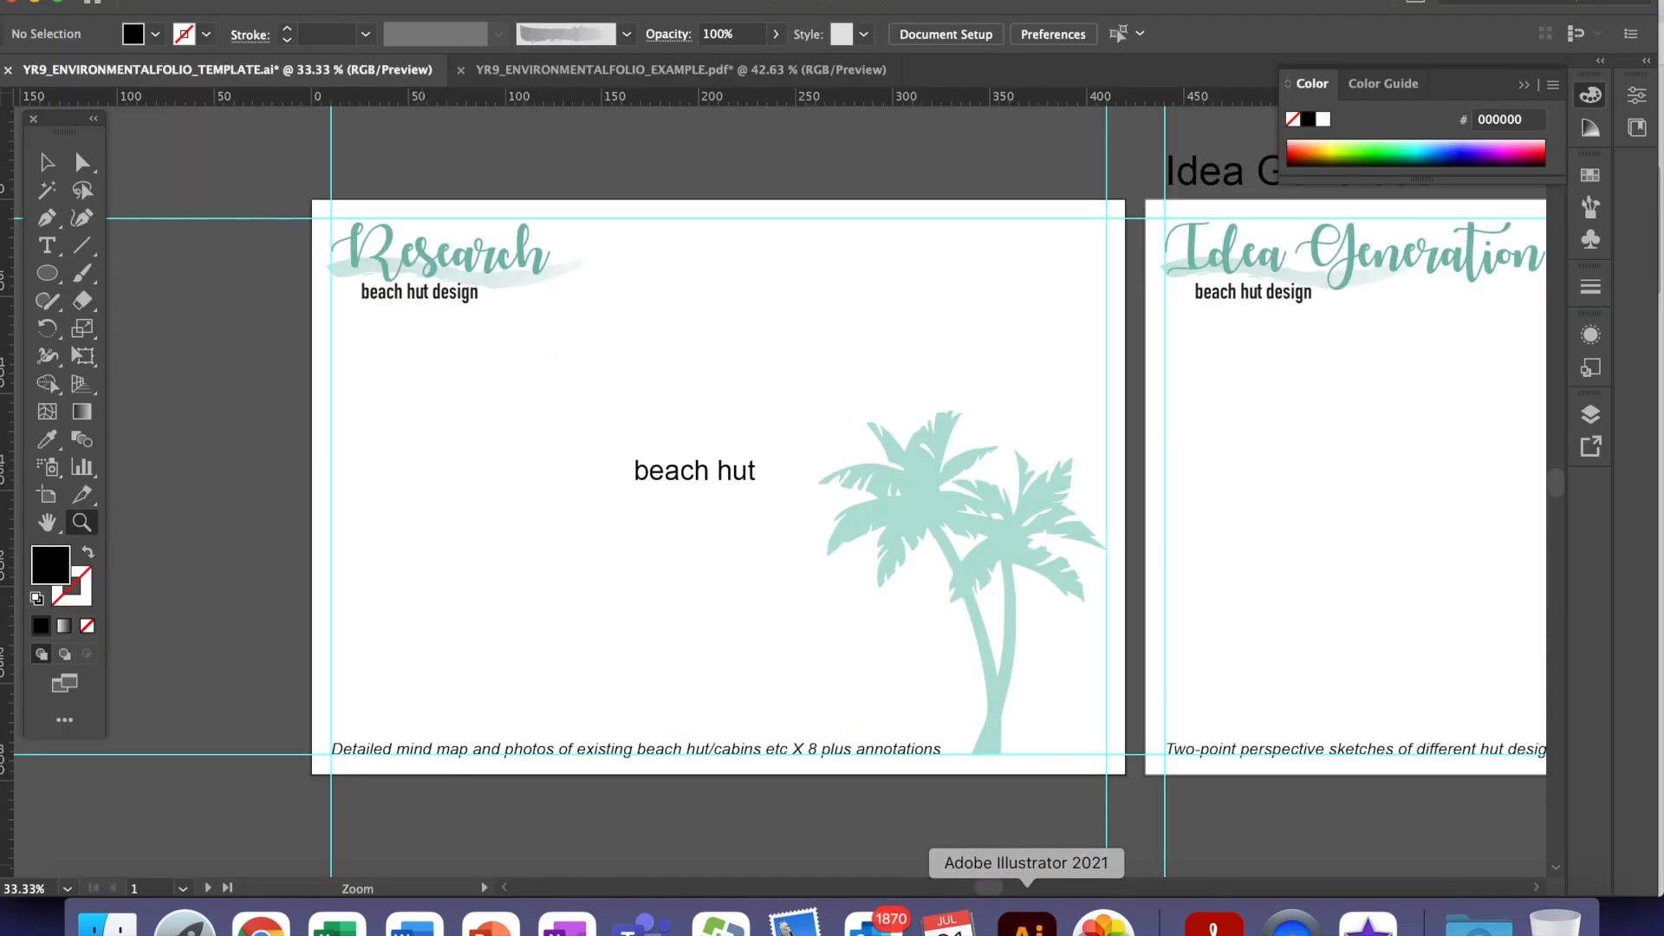
pyautogui.click(222, 0)
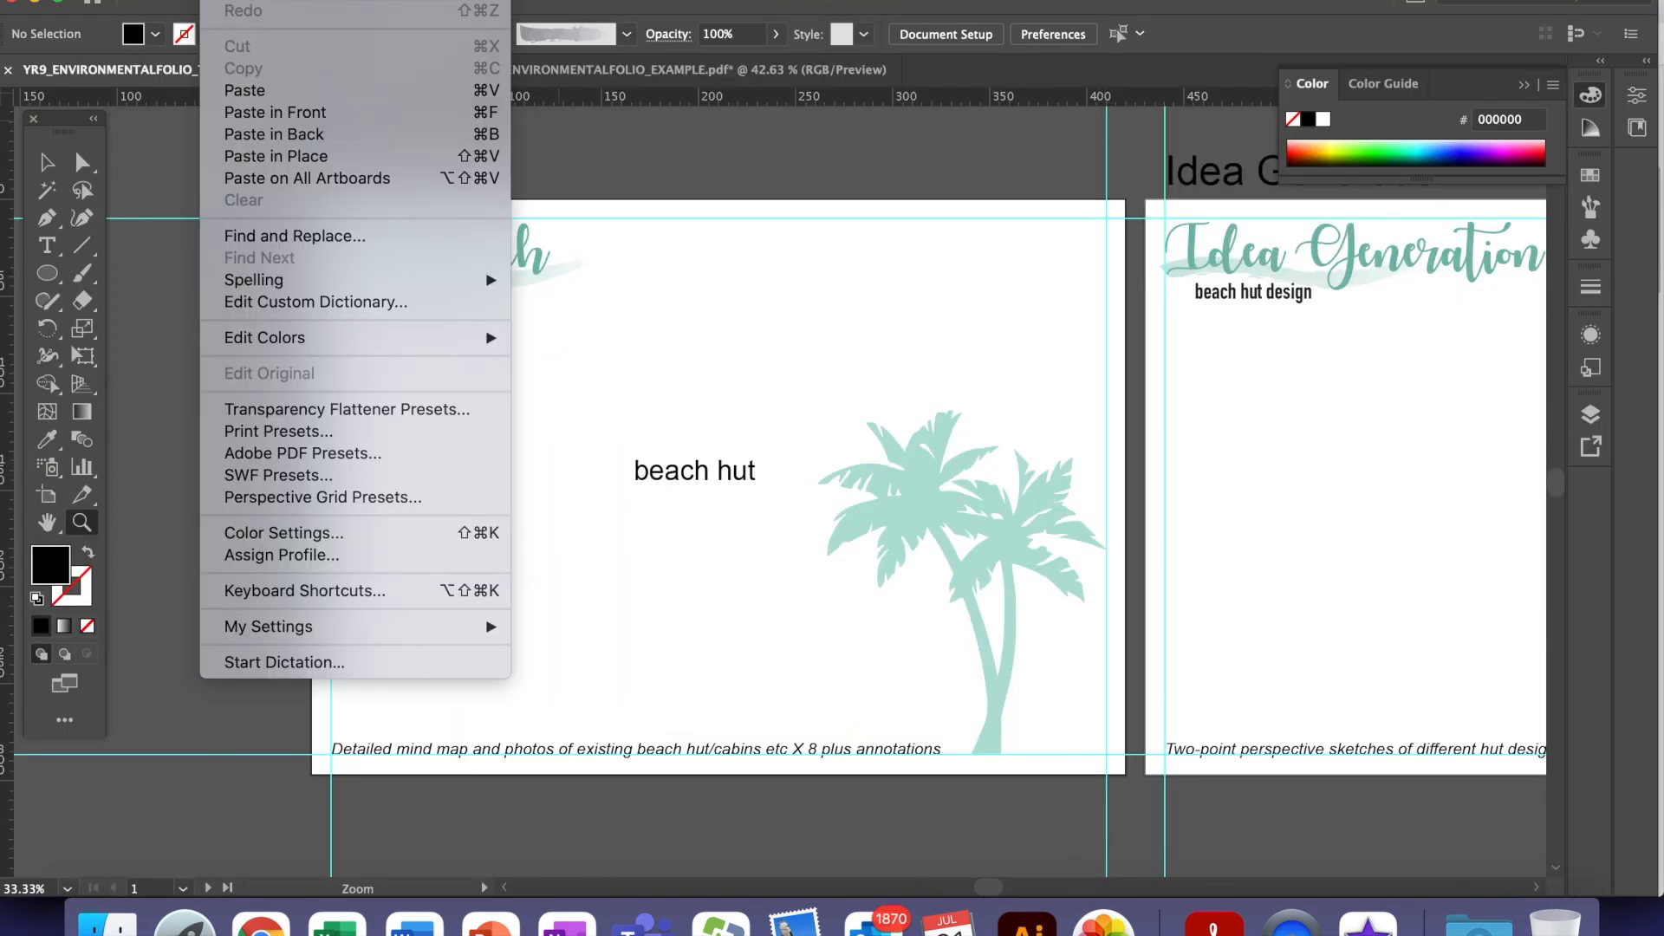
pyautogui.click(250, 92)
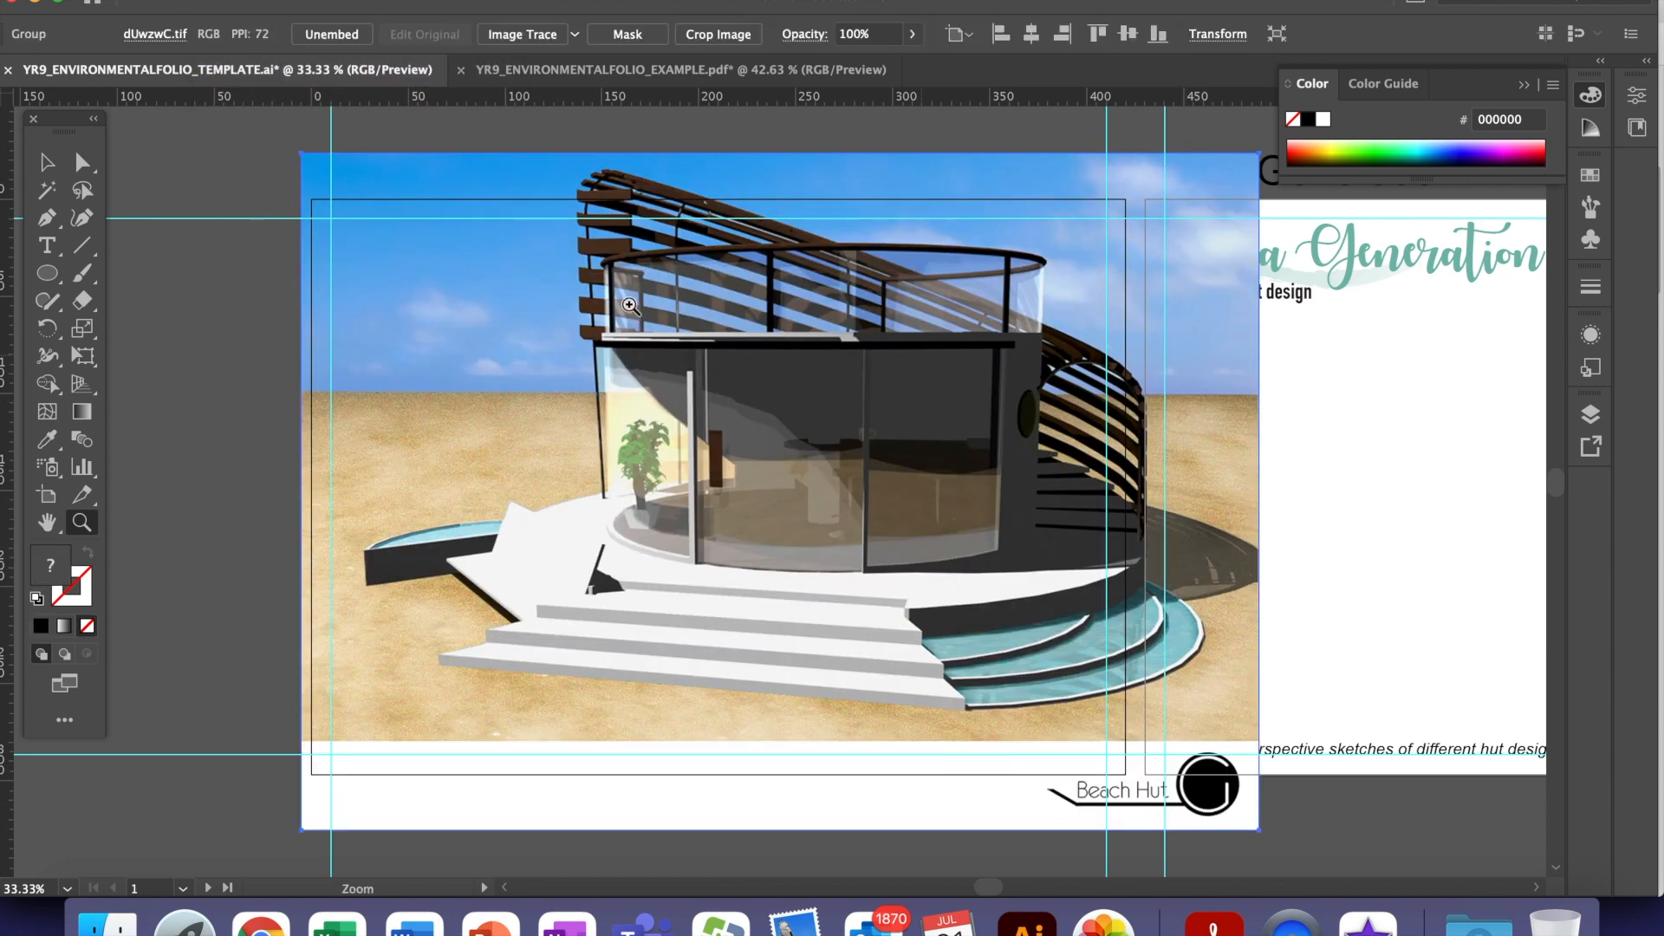
# Scale the pasted hut image down to a thumbnail and place it against the left margin guide below the Research heading.
pyautogui.click(53, 164)
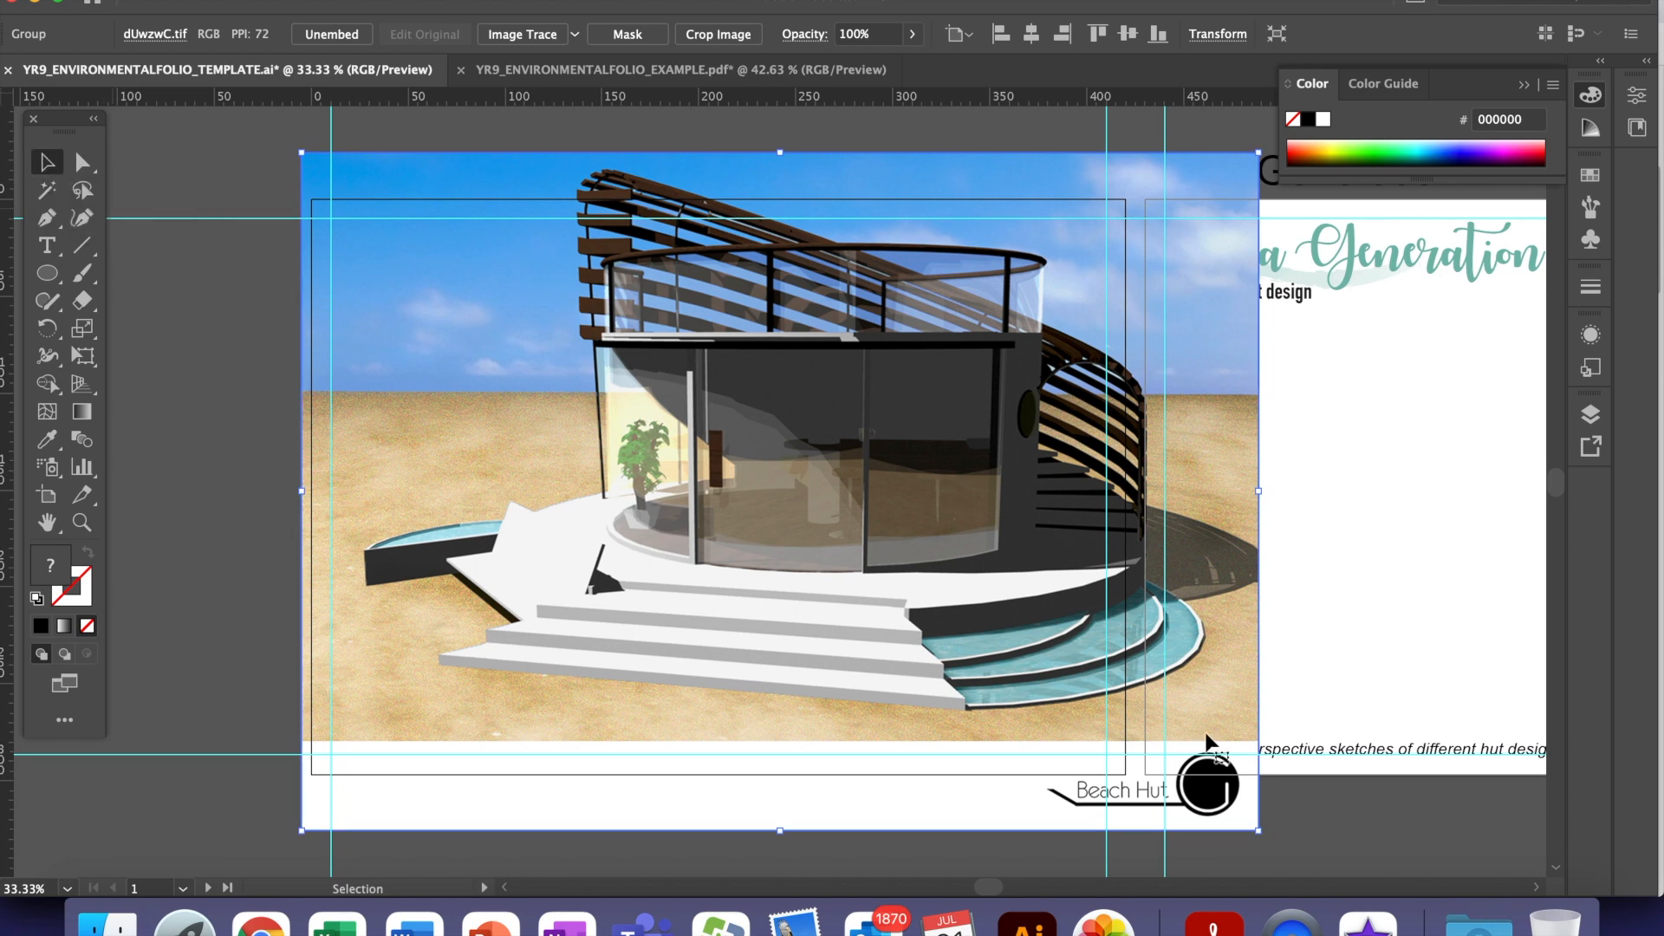
pyautogui.click(1261, 832)
pyautogui.moveTo(1263, 833); pyautogui.dragTo(490, 273)
pyautogui.moveTo(394, 227); pyautogui.dragTo(419, 397)
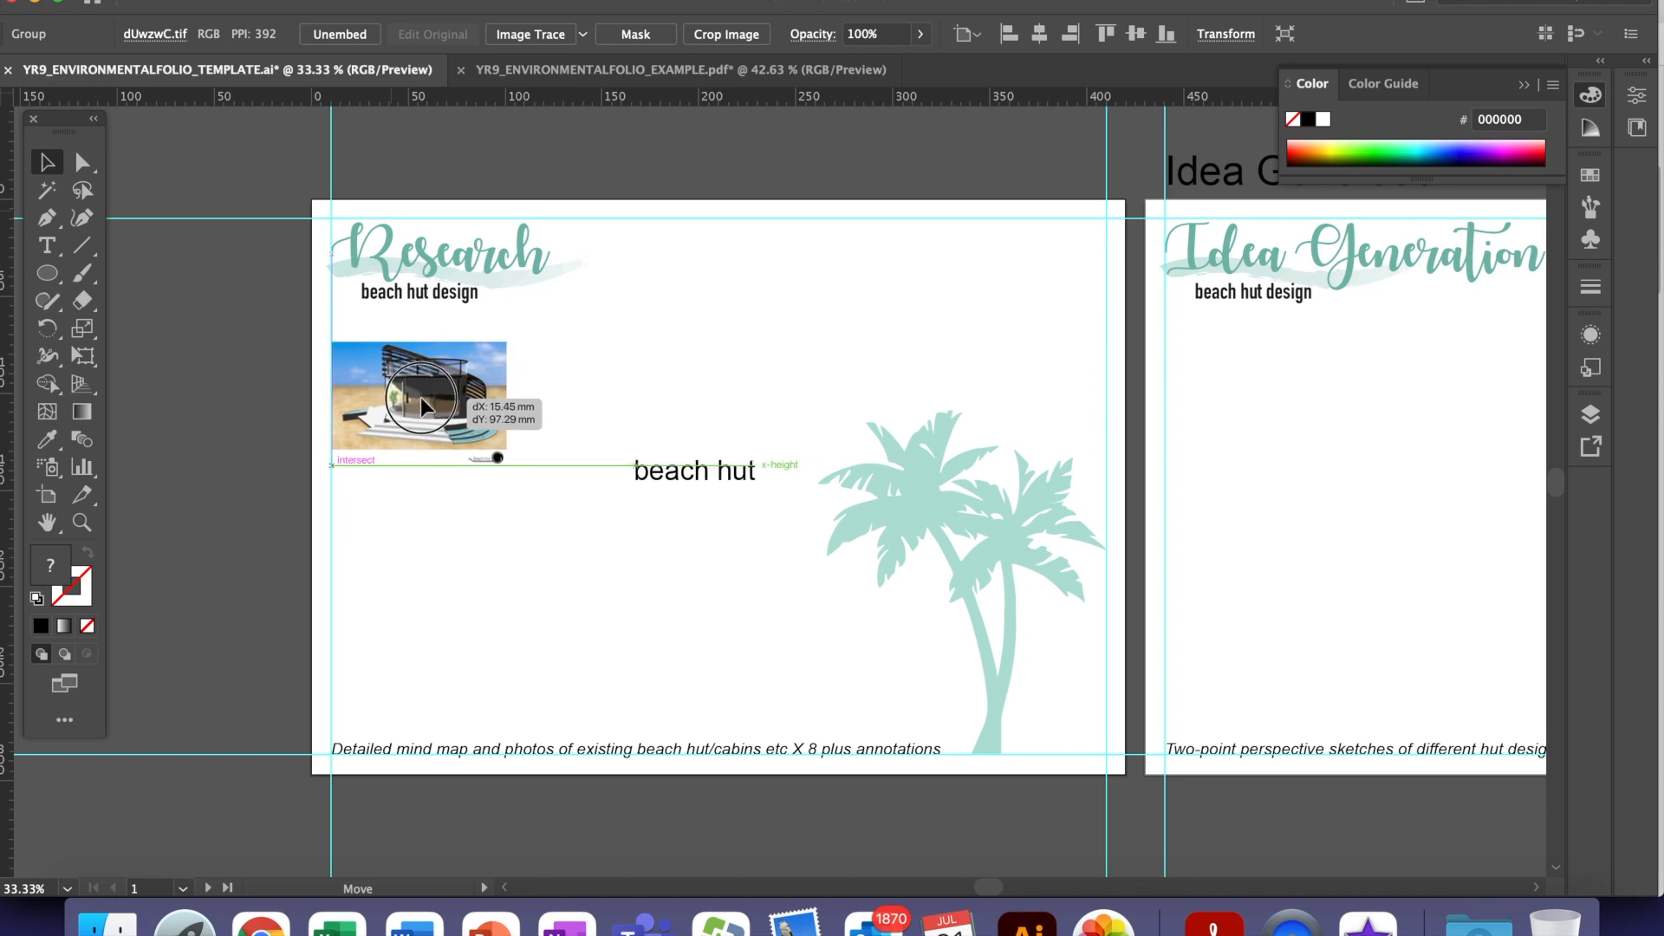
# Move the italic instruction line below the Research artboard and shrink the hut image slightly.
pyautogui.moveTo(704, 748); pyautogui.dragTo(704, 802)
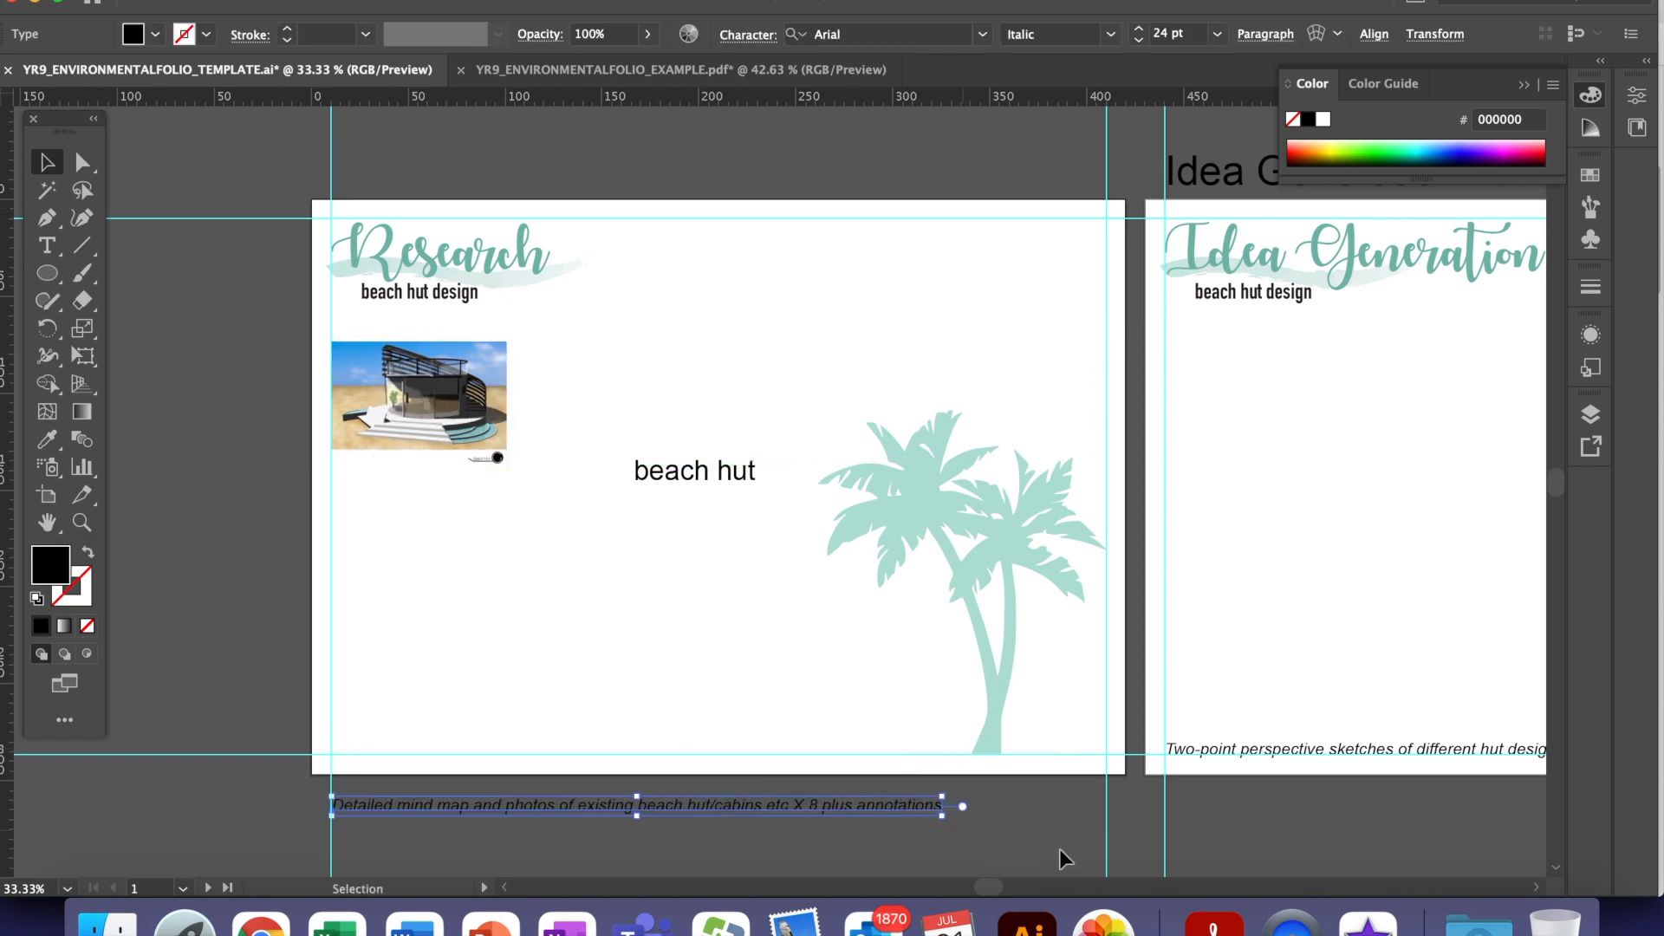
pyautogui.click(1059, 850)
pyautogui.click(494, 455)
pyautogui.moveTo(502, 460); pyautogui.dragTo(482, 448)
pyautogui.click(277, 525)
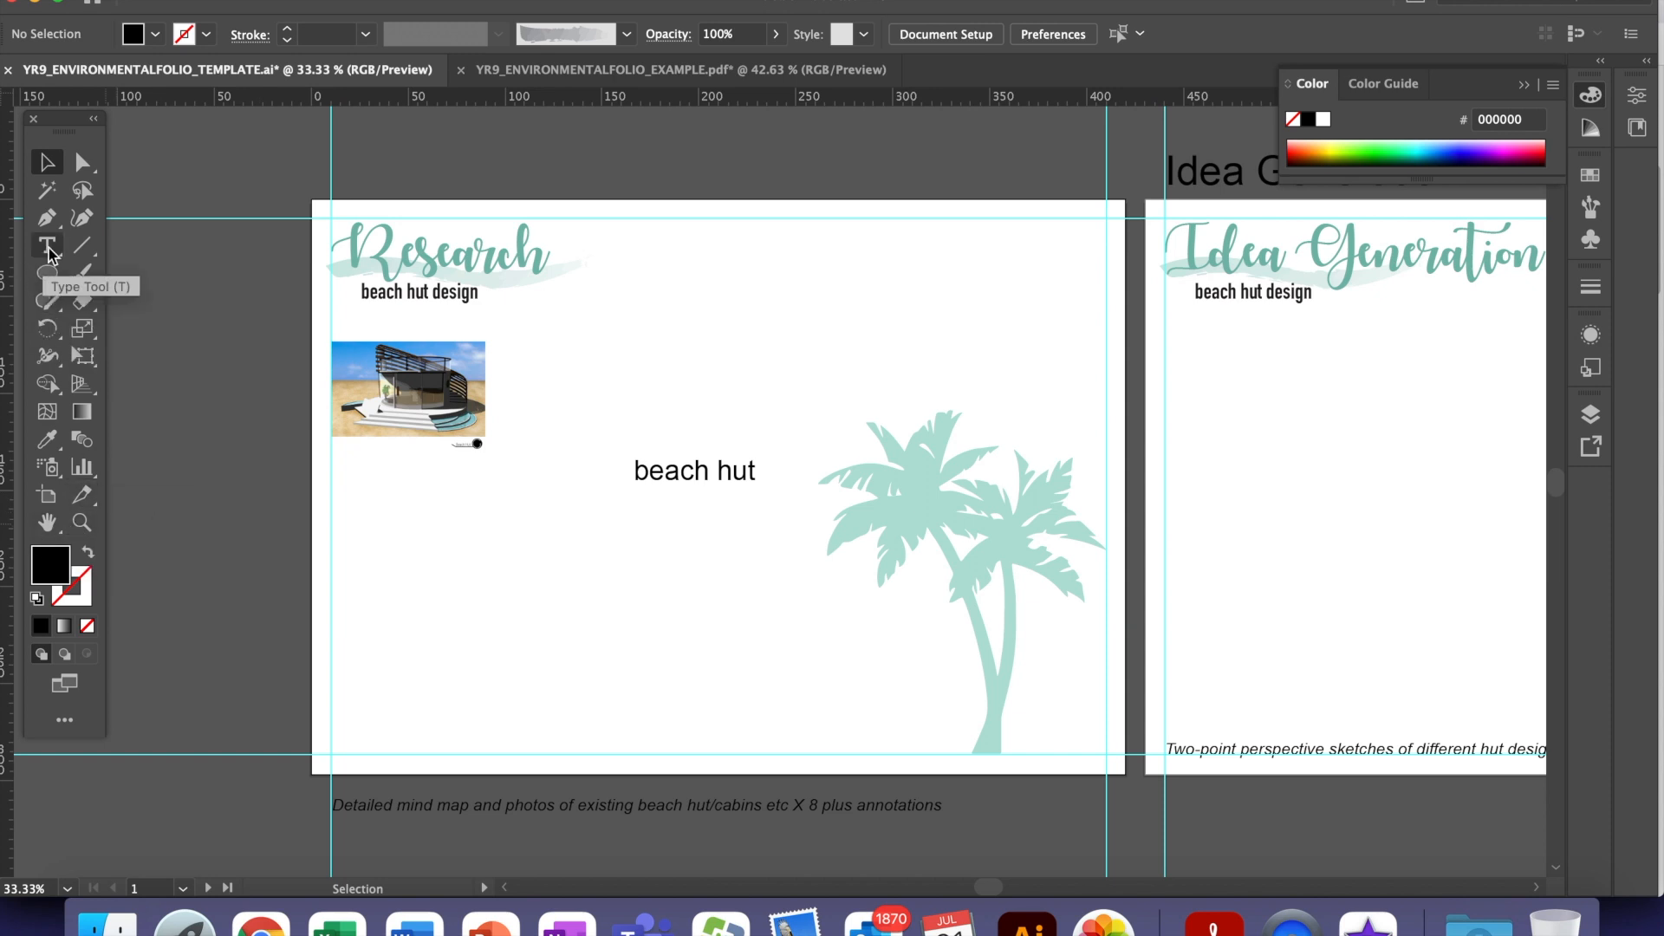
# Draw a text area about 79 mm wide and 18 mm high below the hut image, starting at the left margin guide.
pyautogui.click(81, 522)
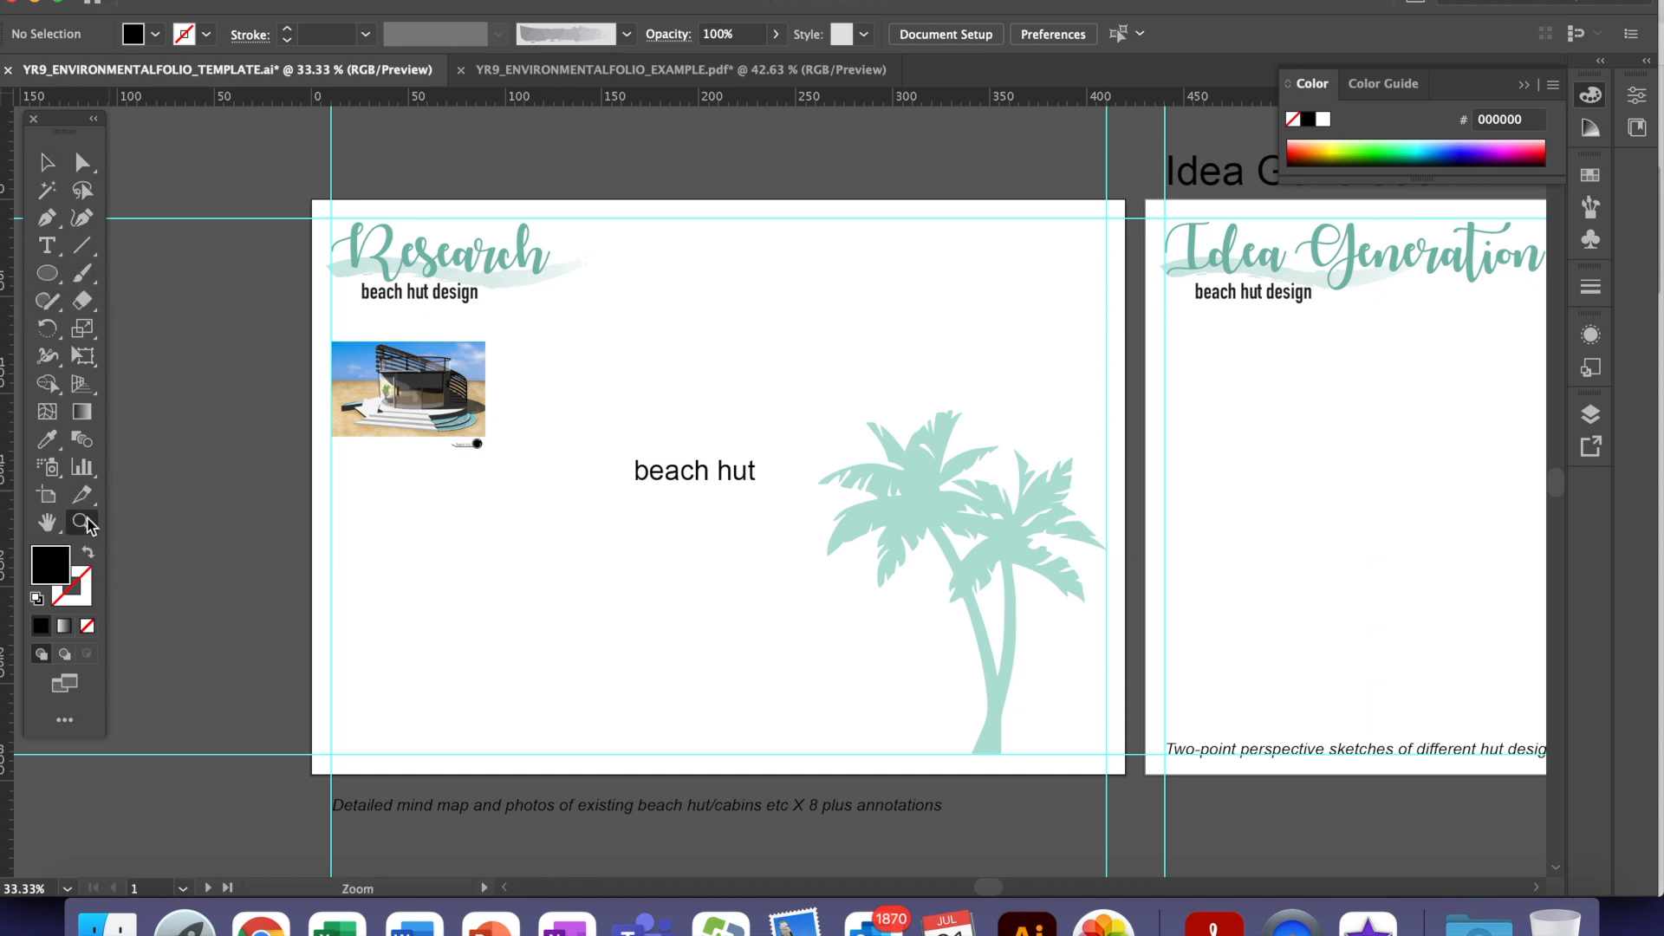
pyautogui.moveTo(234, 487); pyautogui.dragTo(918, 260)
pyautogui.moveTo(617, 386); pyautogui.dragTo(681, 353)
pyautogui.moveTo(577, 346); pyautogui.dragTo(758, 530)
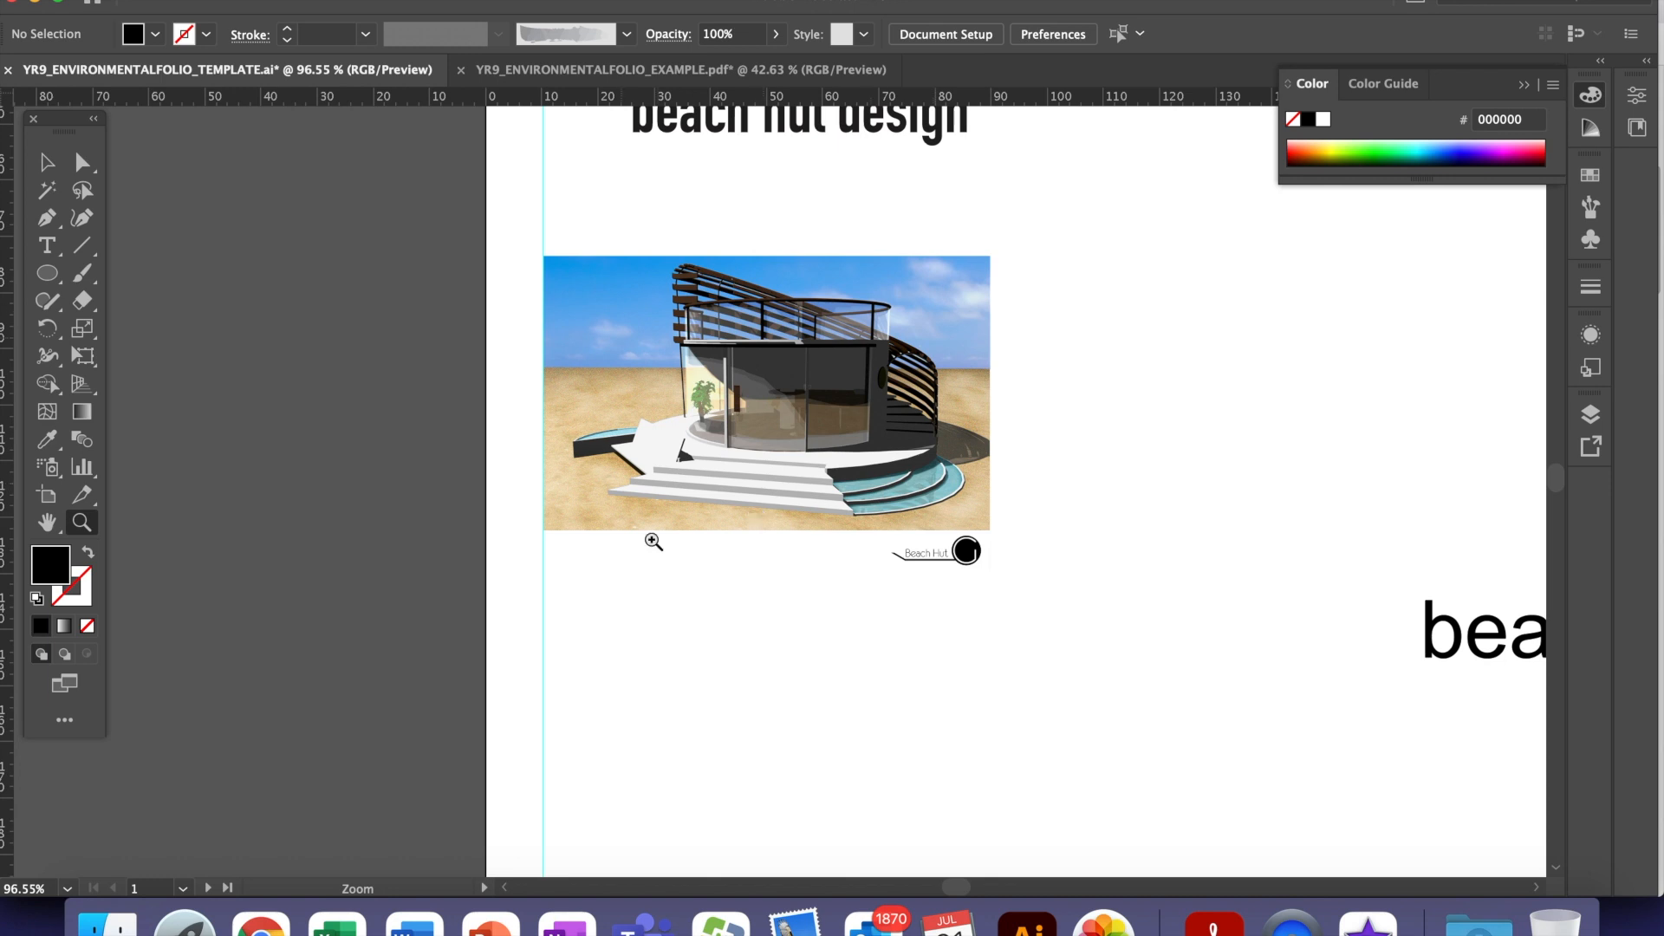
pyautogui.click(43, 250)
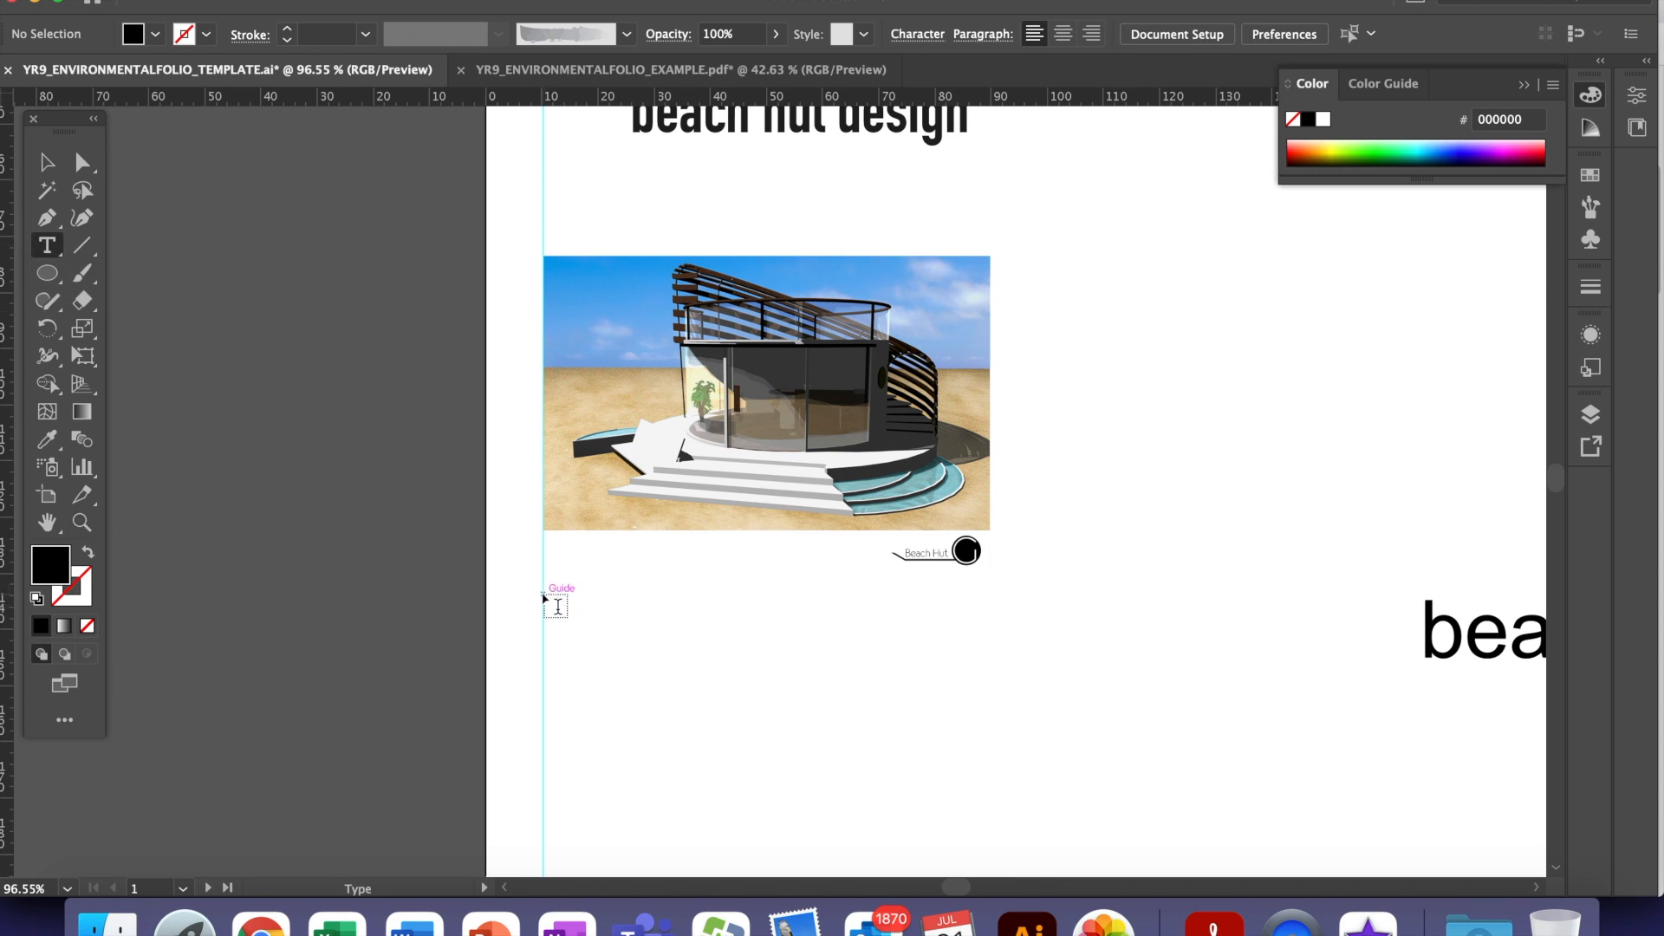
pyautogui.moveTo(544, 595); pyautogui.dragTo(992, 699)
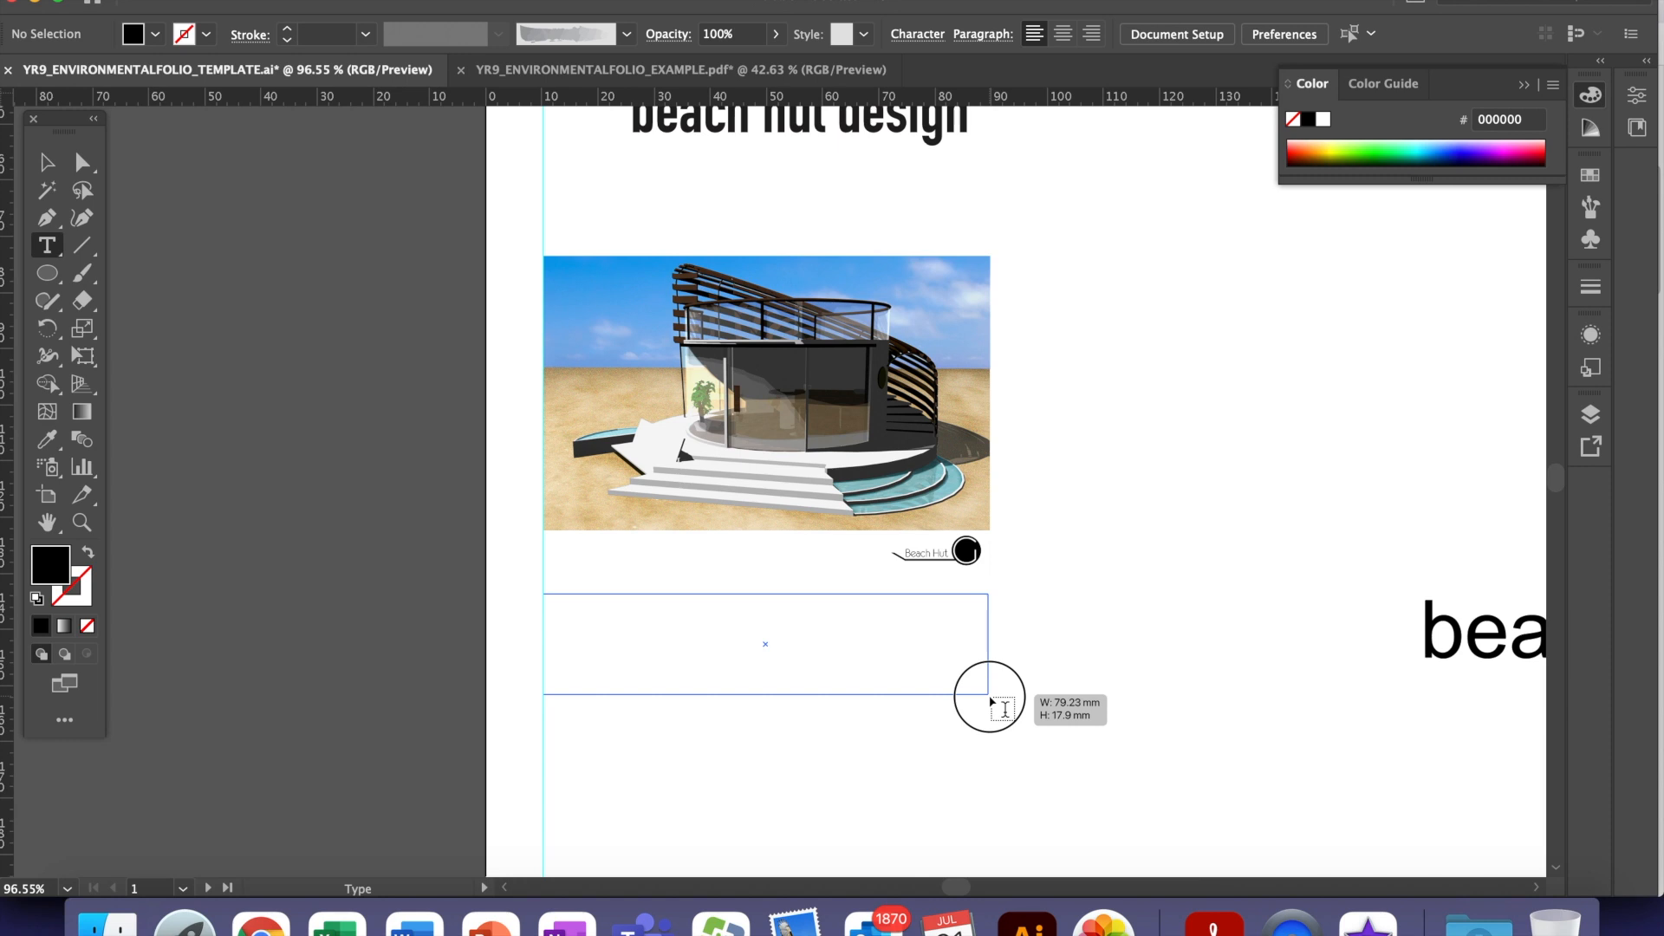
pyautogui.moveTo(991, 701); pyautogui.dragTo(991, 700)
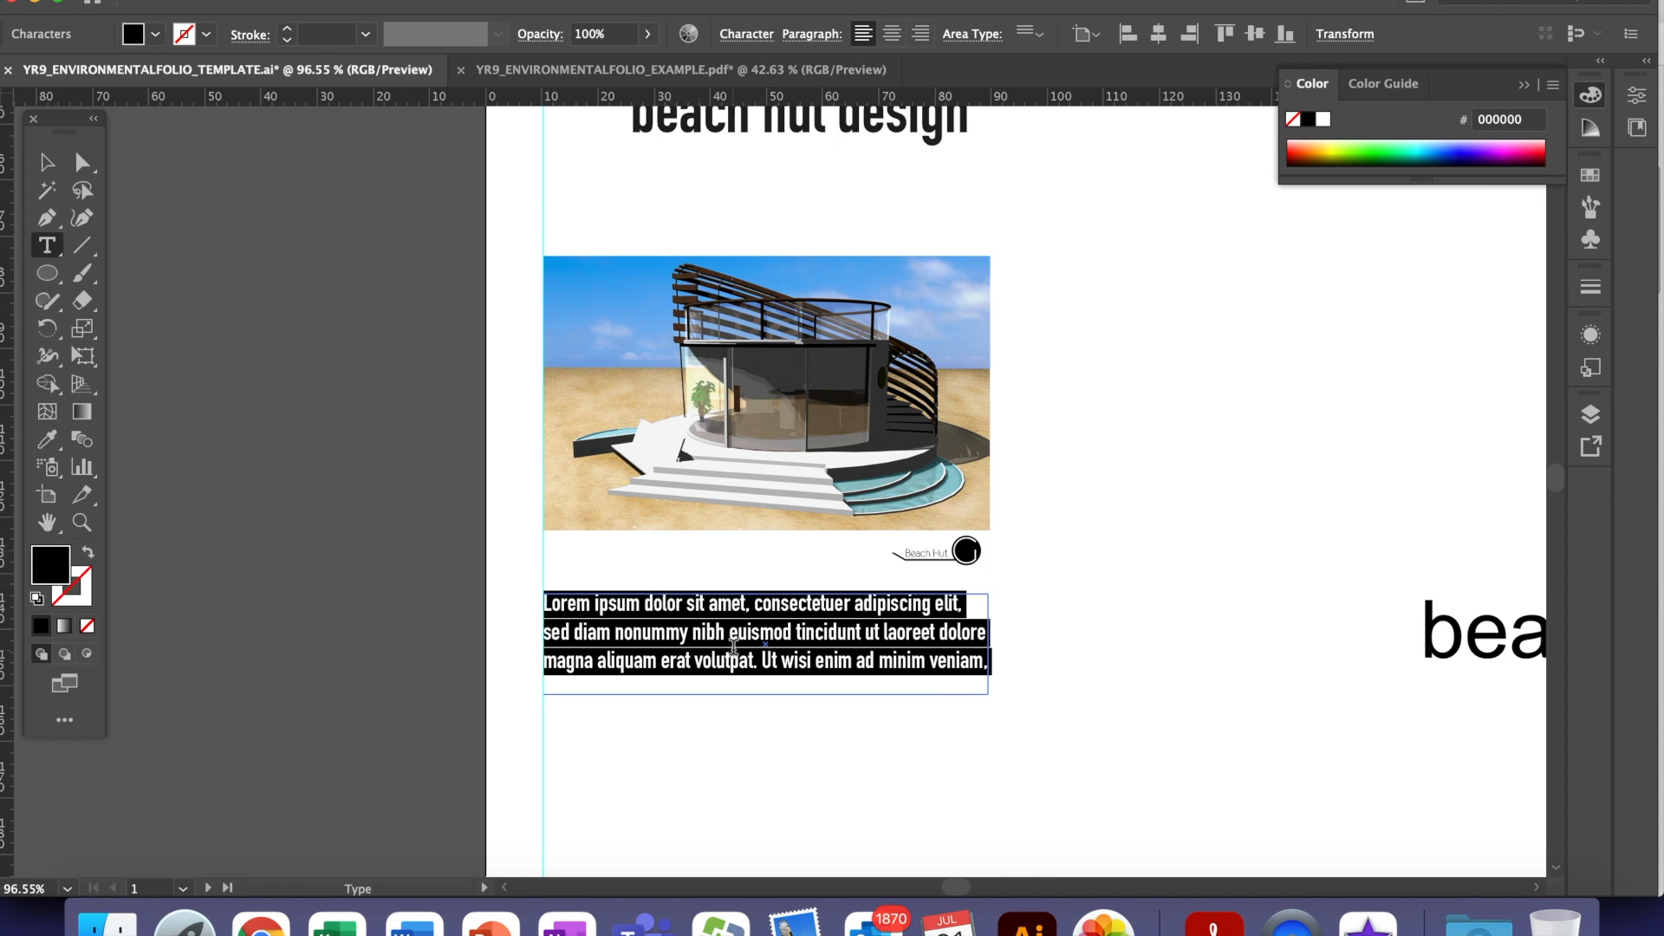
# Replace the placeholder text with "This beach box design has a curved glass window and a spiral staircase leading up to a roof top balcony.".
pyautogui.press('BackSpace')
pyautogui.write('This beach ')
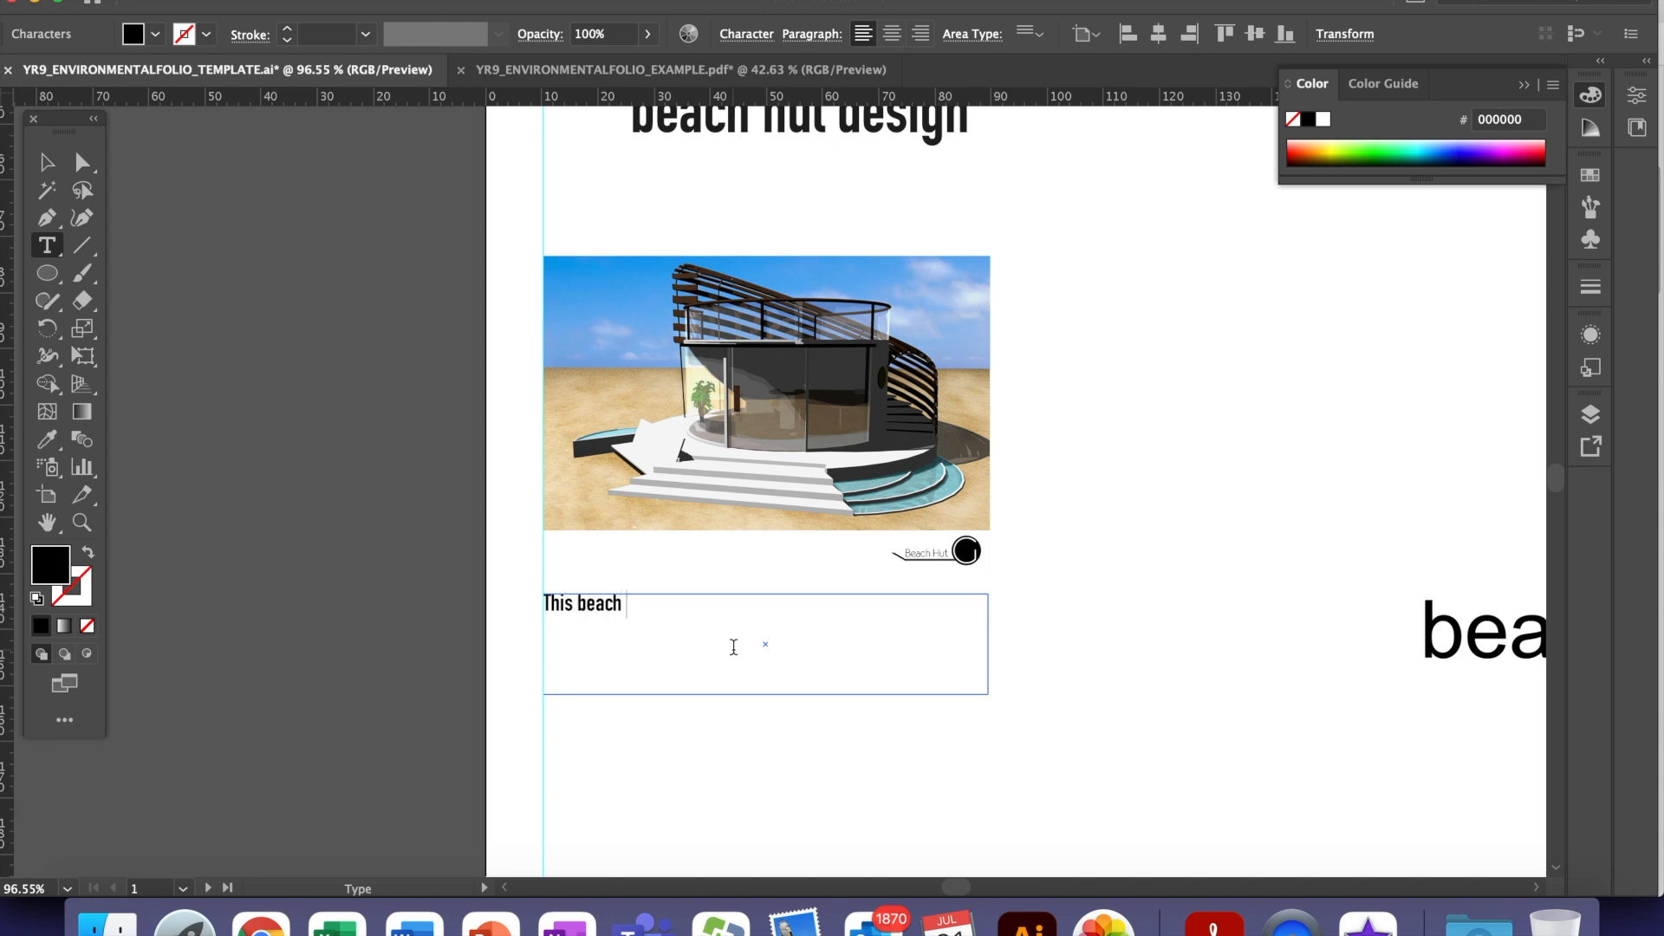
pyautogui.write('box design has a curve')
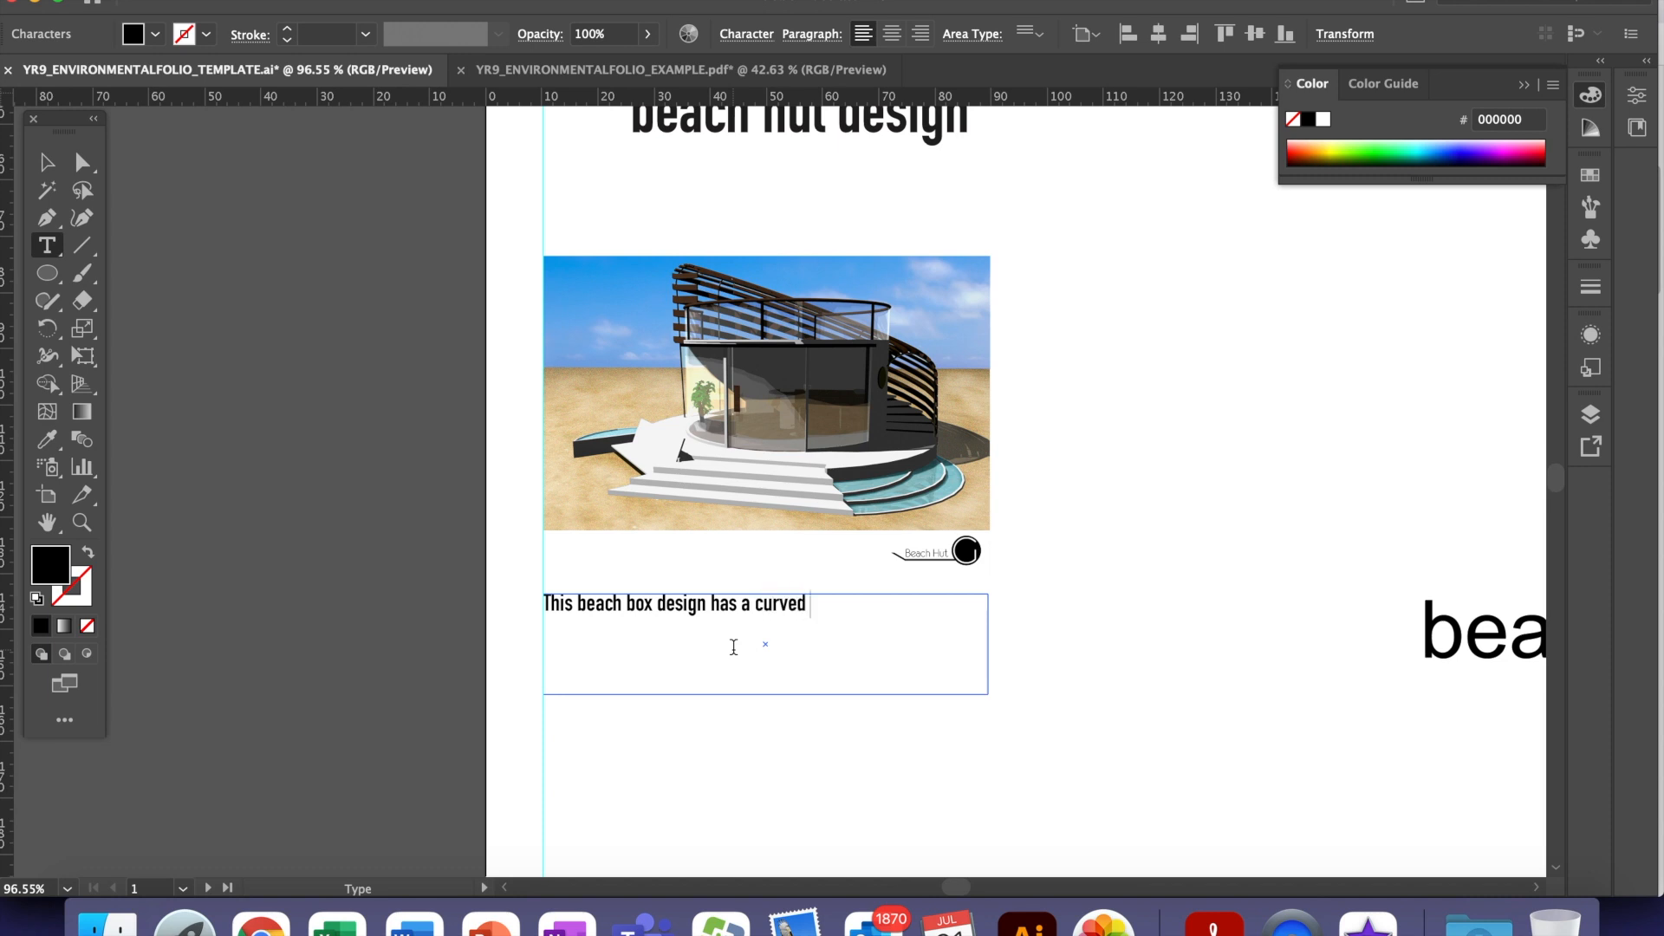
pyautogui.write('d glass wn')
pyautogui.press('BackSpace')
pyautogui.write('indow and a spiral staircase leading up to ')
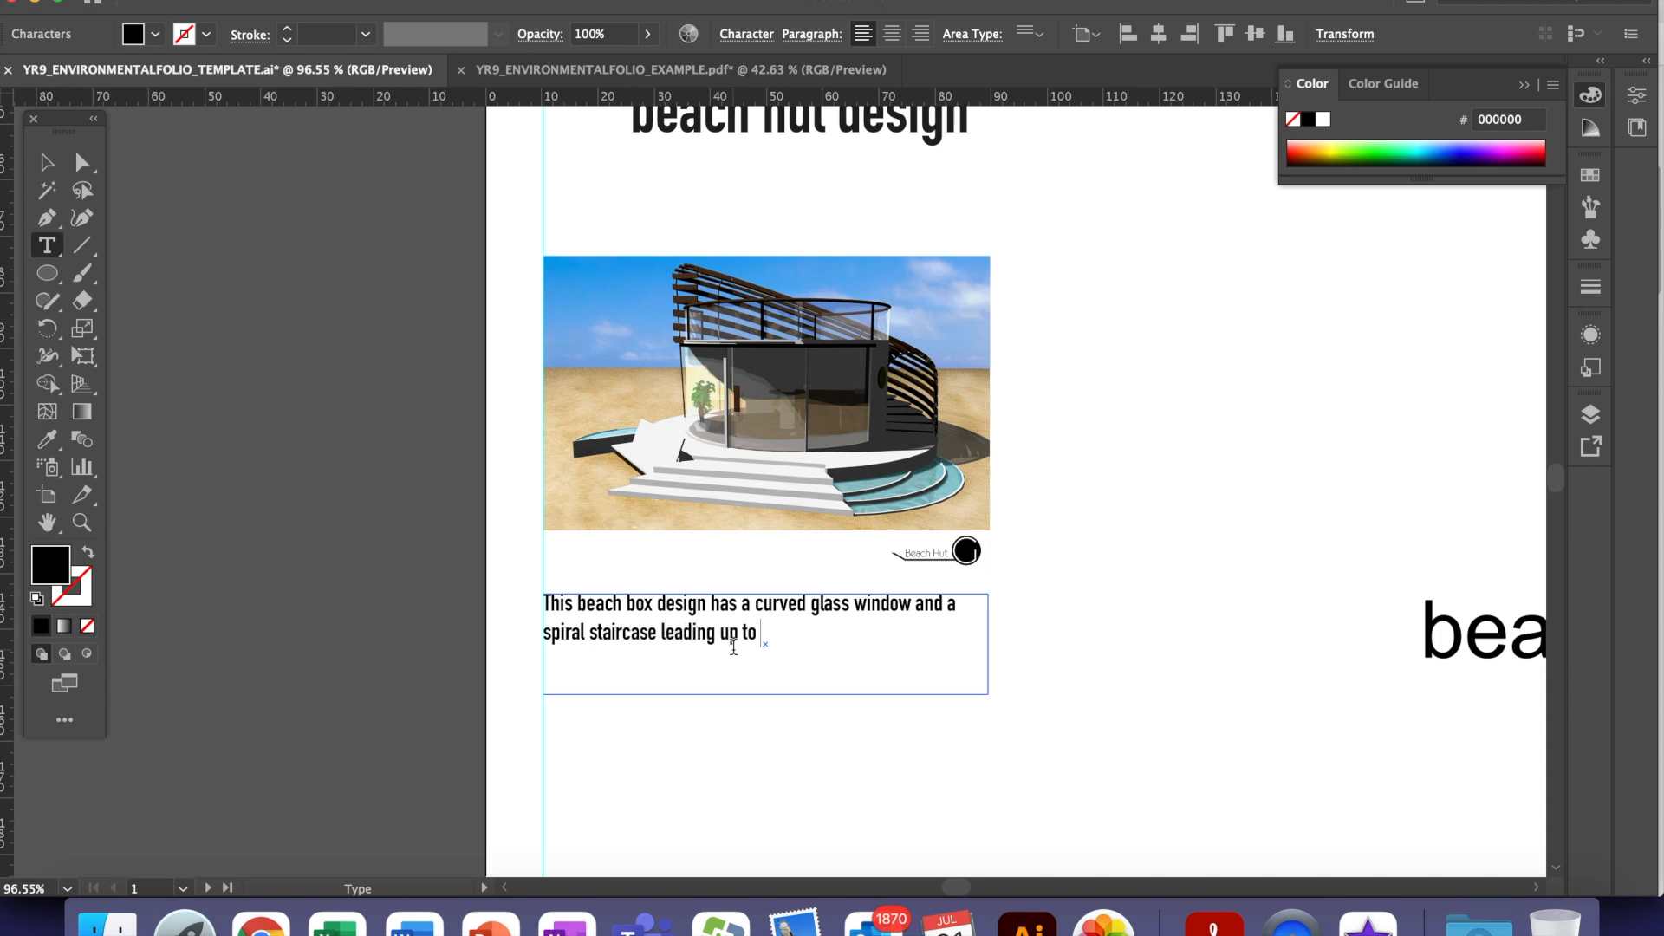
pyautogui.write('a roof top balcony.')
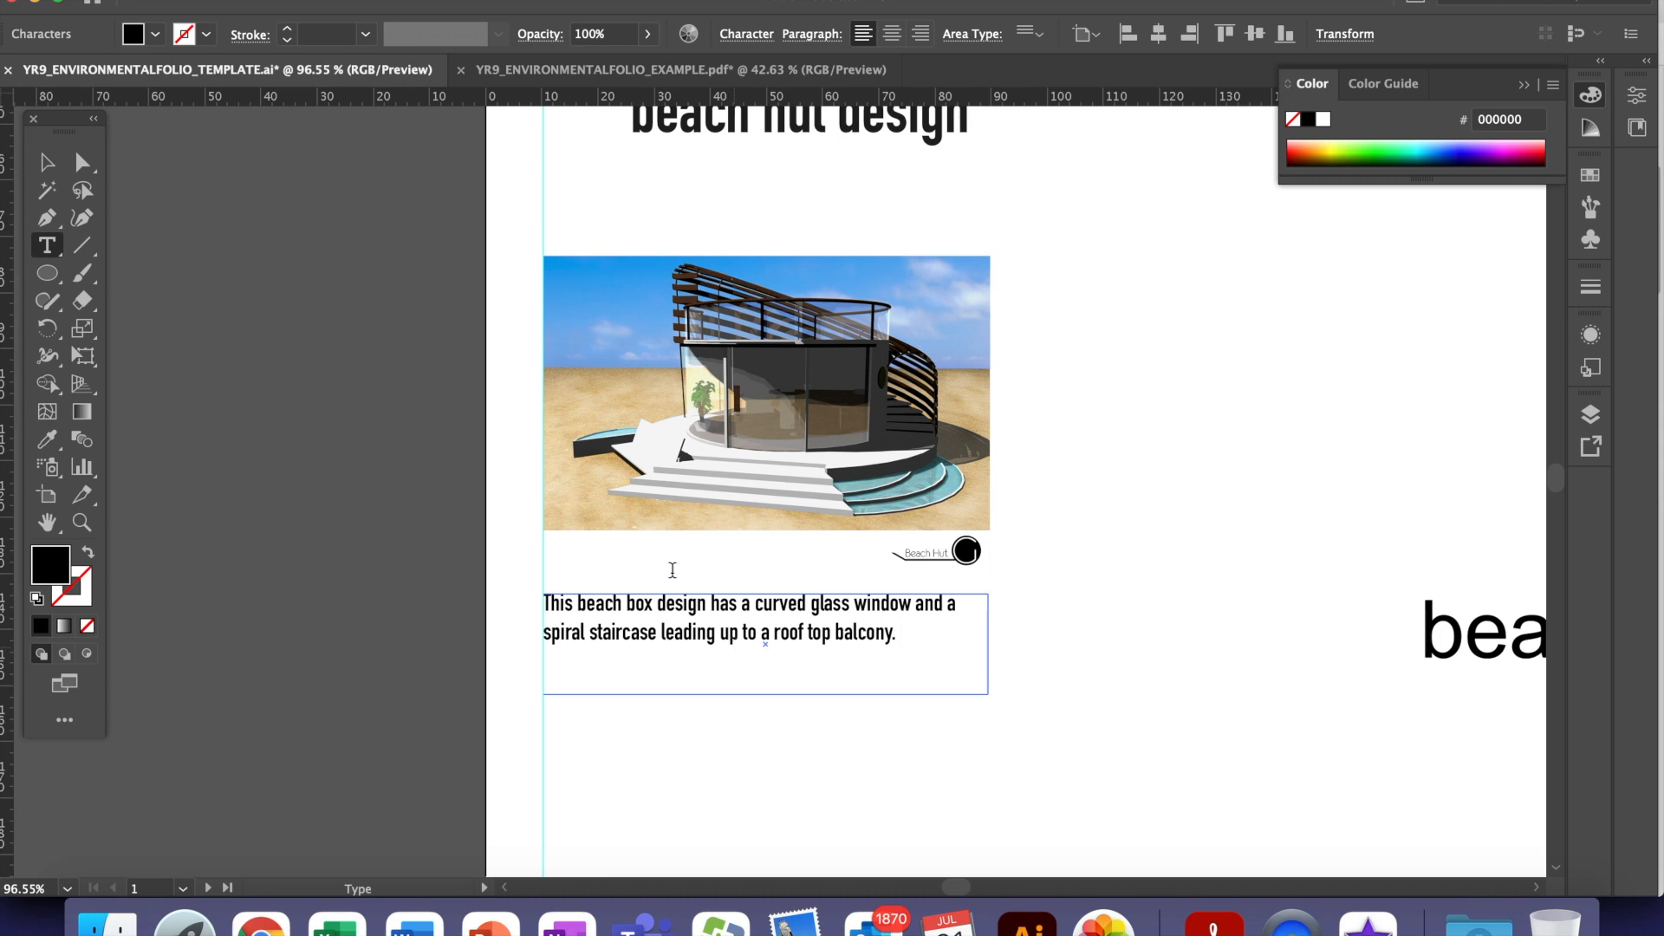
# Move the caption up so it sits closer beneath the hut image, and deselect it.
pyautogui.click(47, 162)
pyautogui.moveTo(865, 618); pyautogui.dragTo(867, 597)
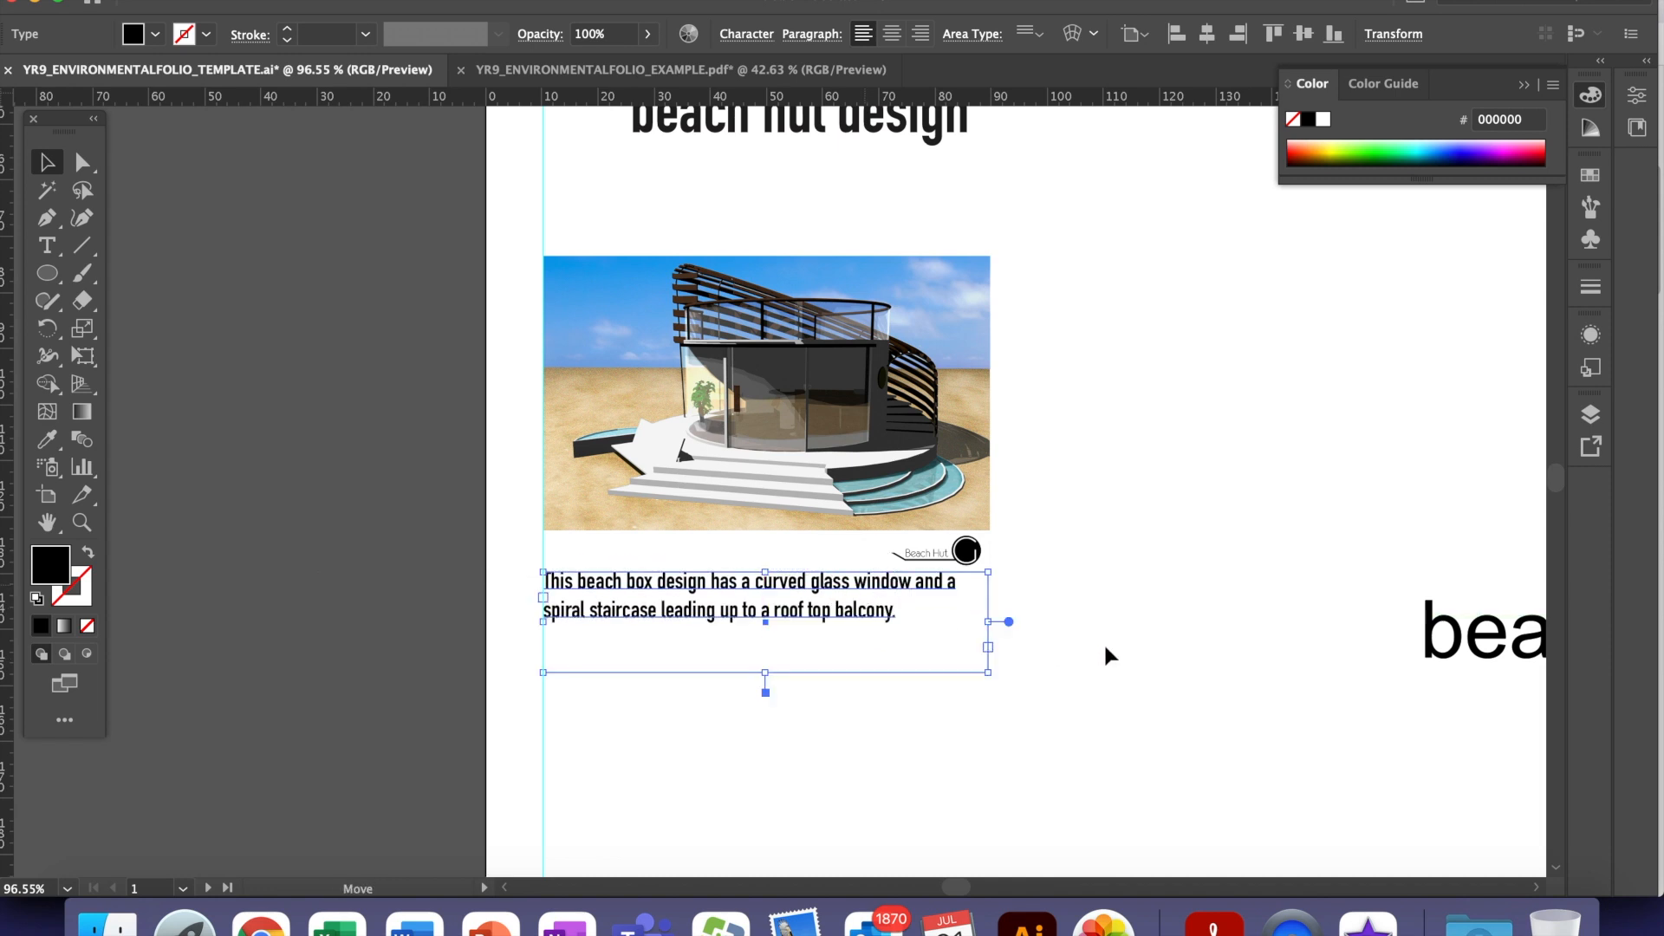
pyautogui.click(875, 786)
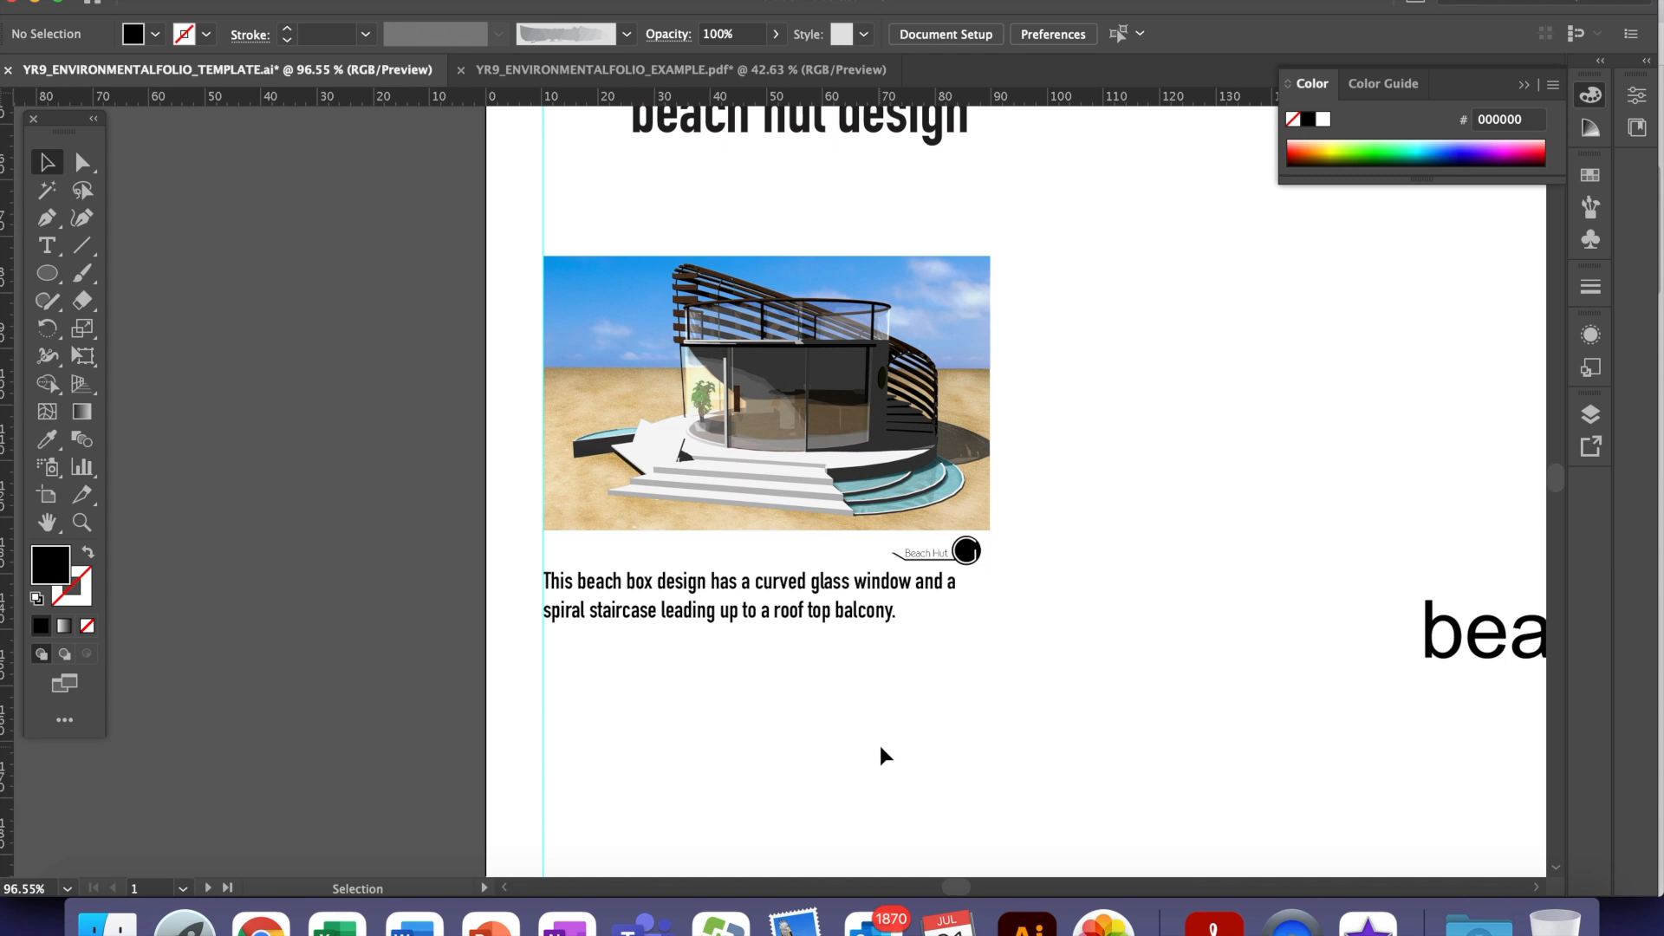
# Examine the overall layout of the completed Research page and its lower-left annotated hut images.
pyautogui.press('super+minus')
pyautogui.press('super+minus')
pyautogui.press('super+minus')
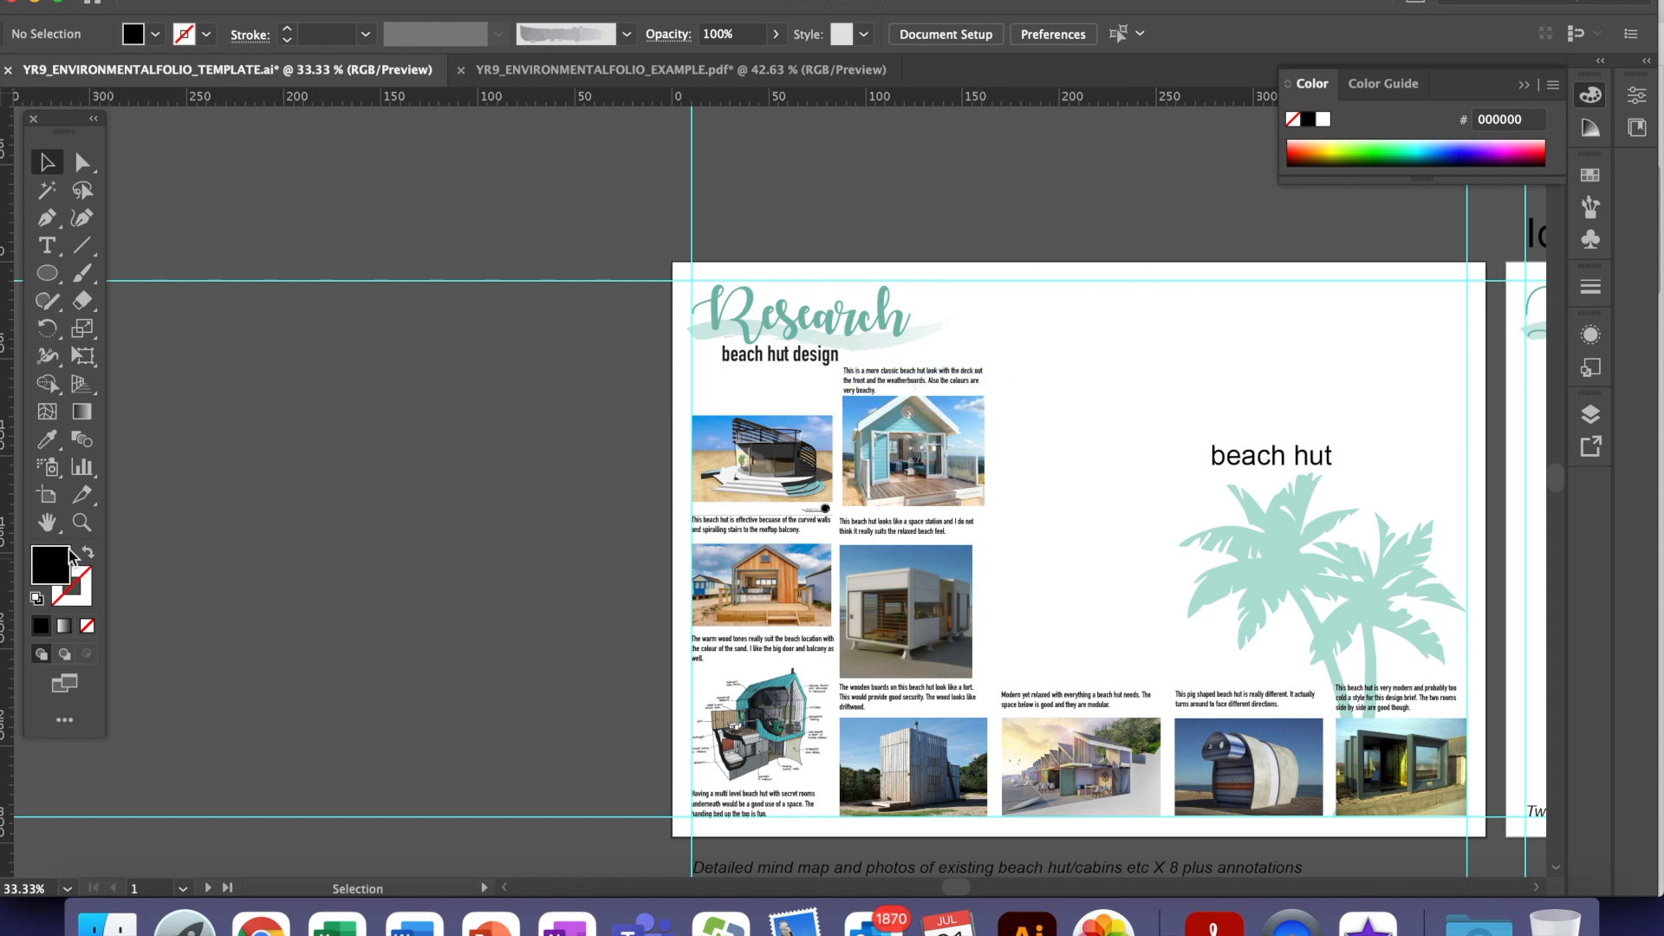
pyautogui.click(85, 520)
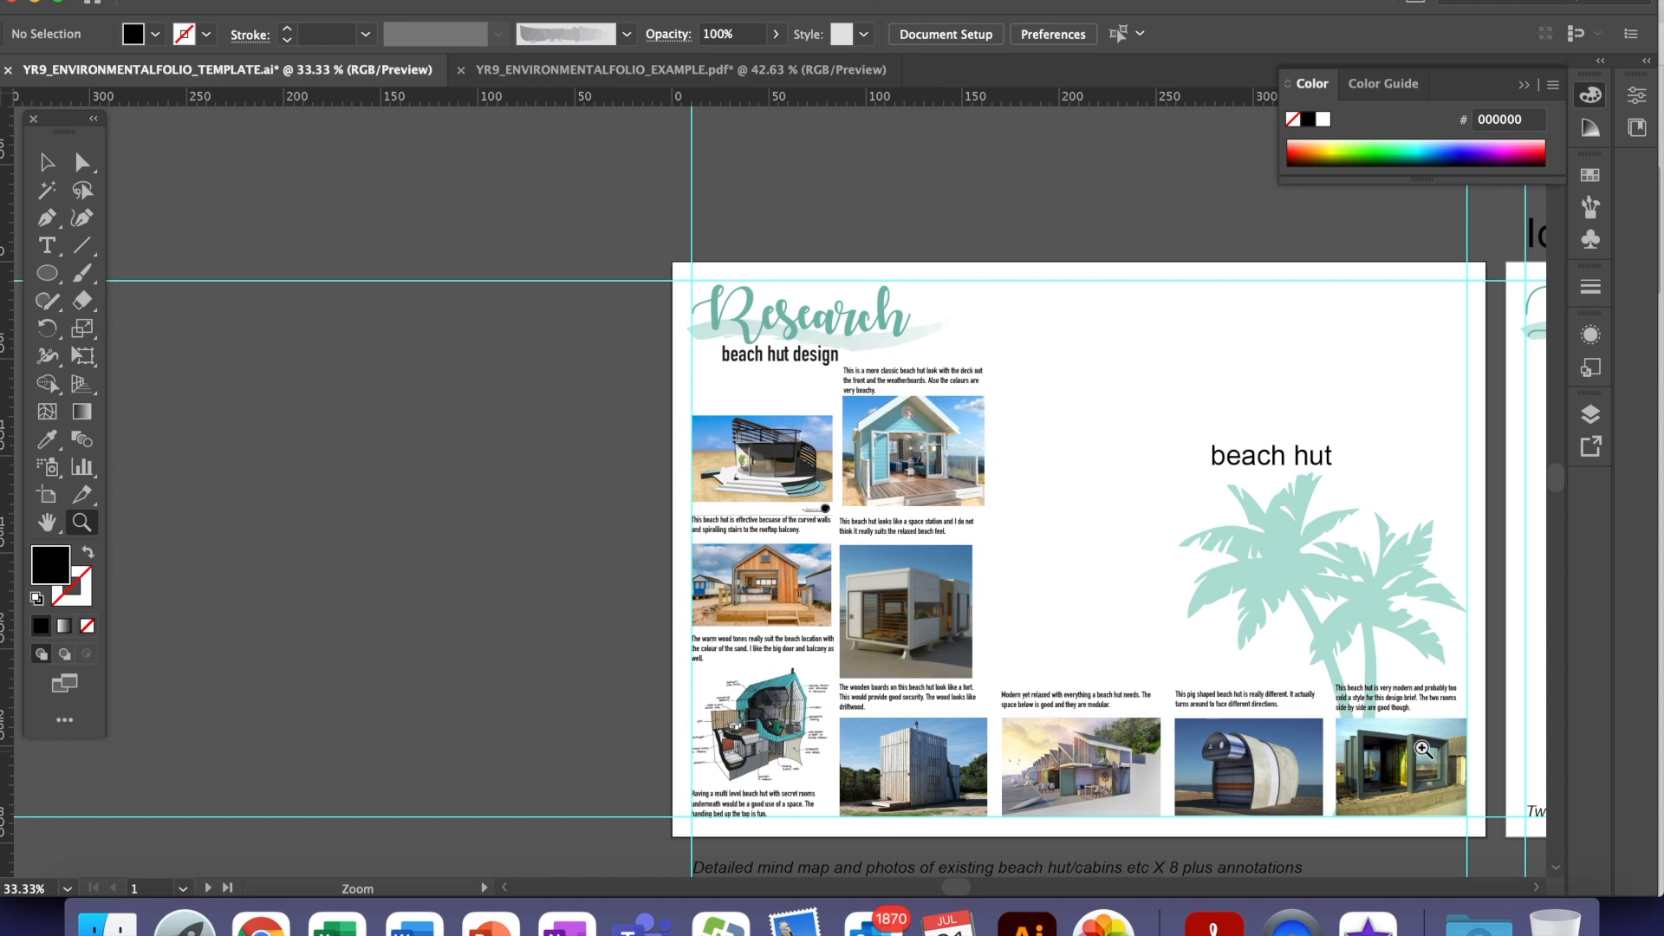
pyautogui.moveTo(862, 653); pyautogui.dragTo(994, 521)
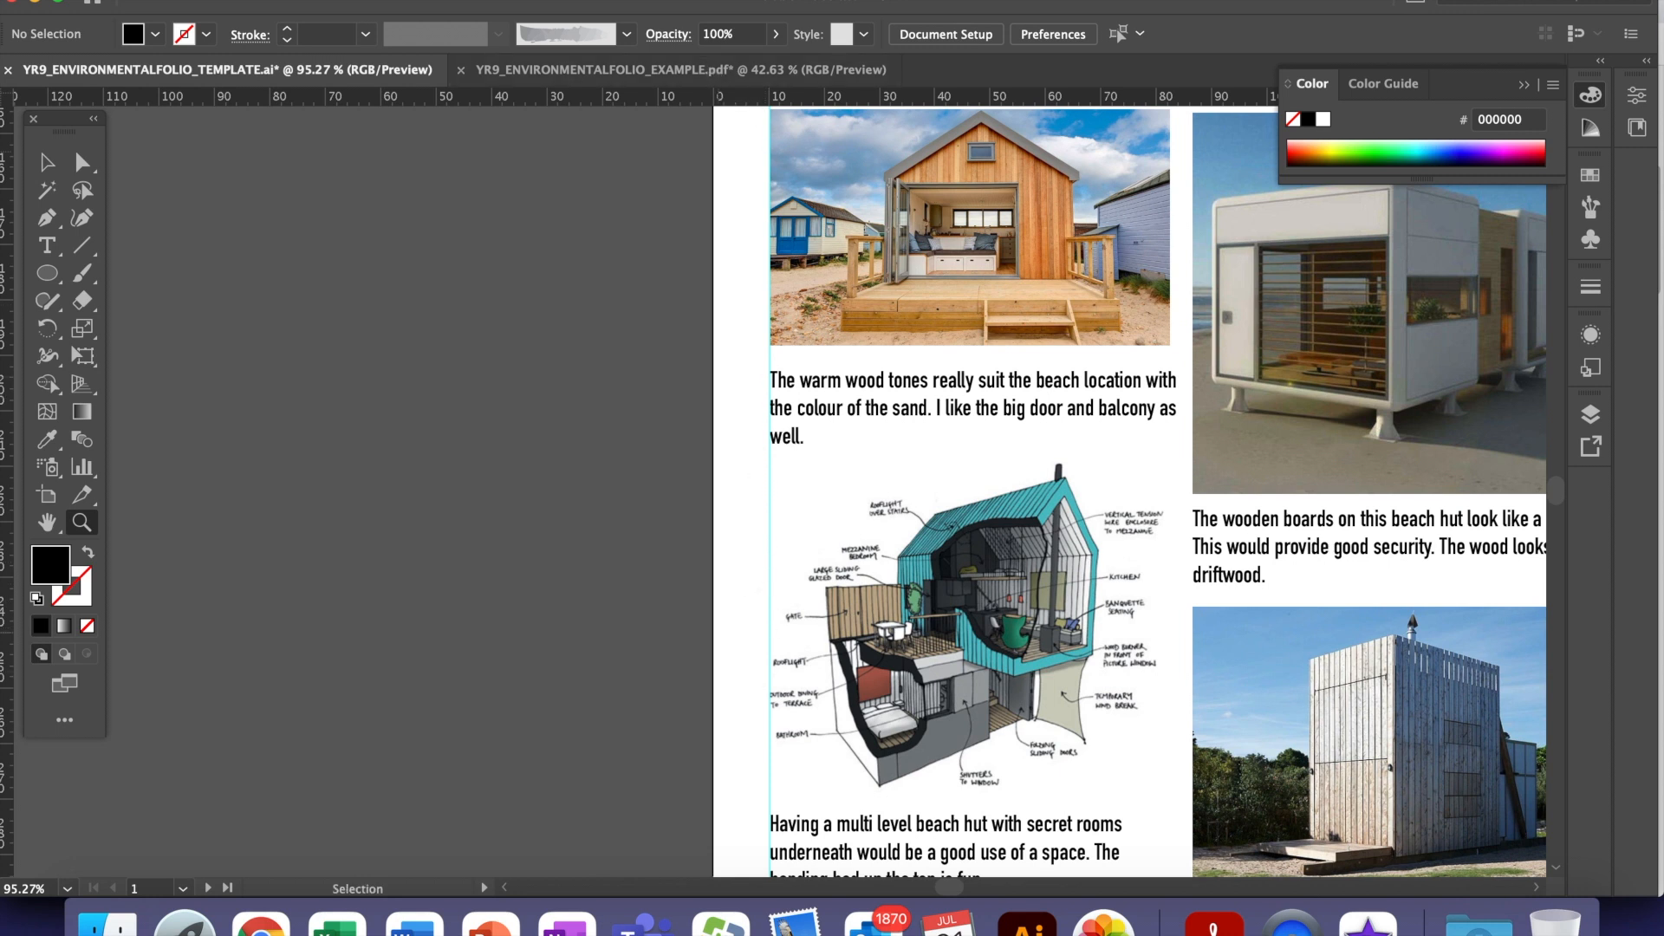
pyautogui.click(605, 1)
pyautogui.moveTo(542, 0)
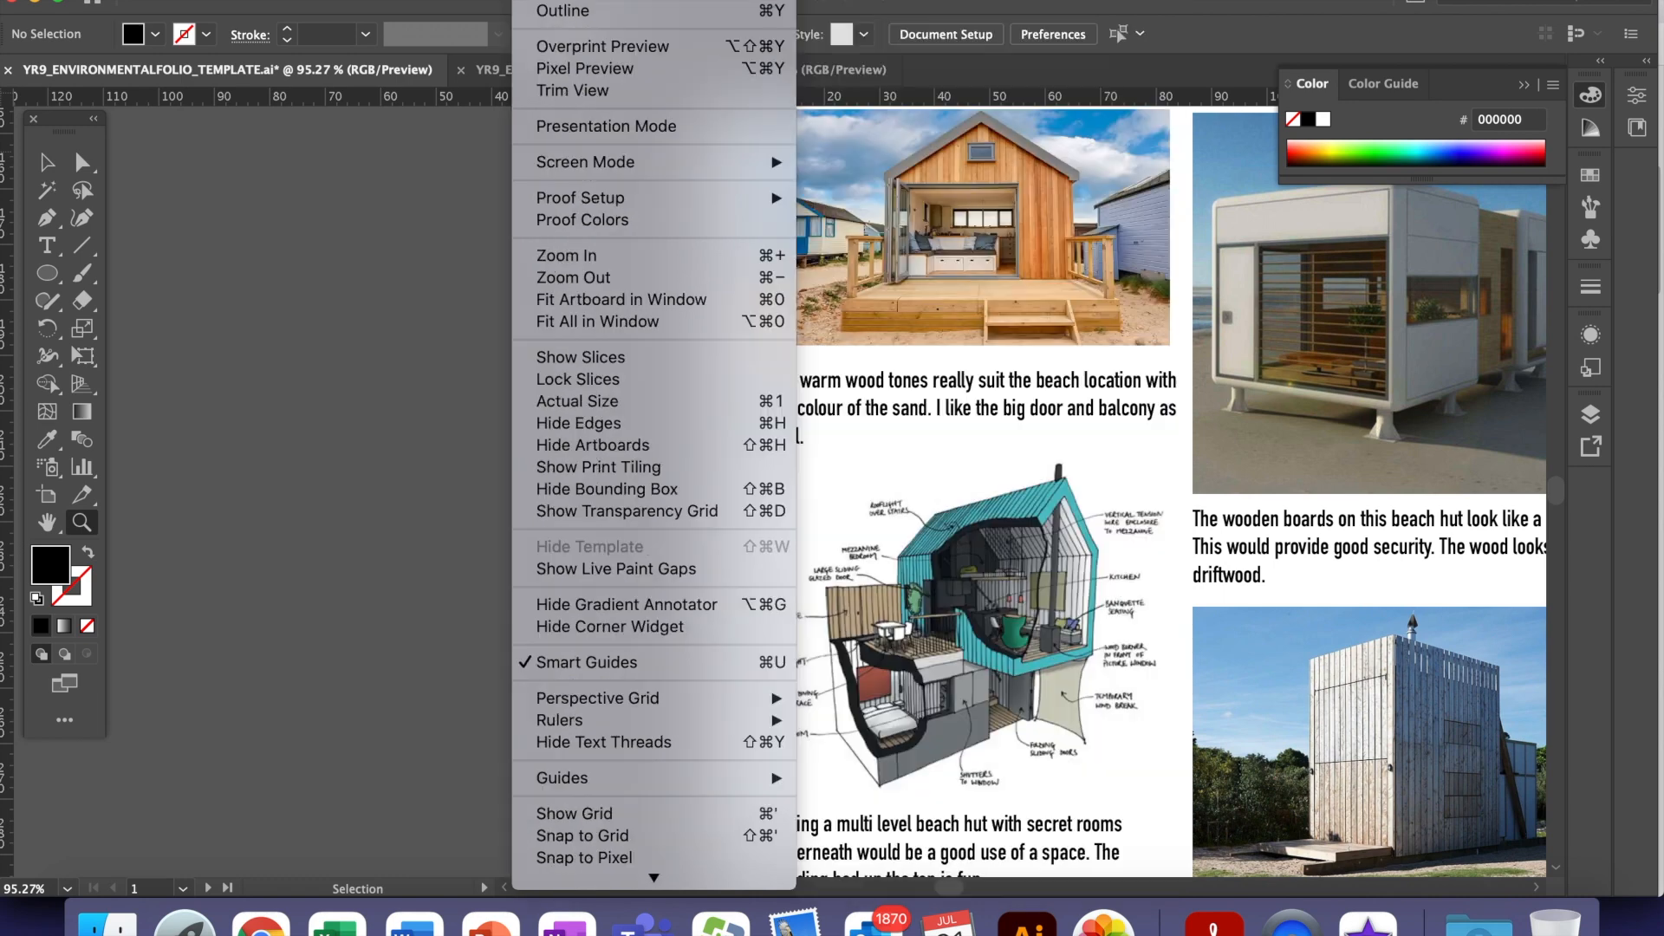
pyautogui.moveTo(732, 778)
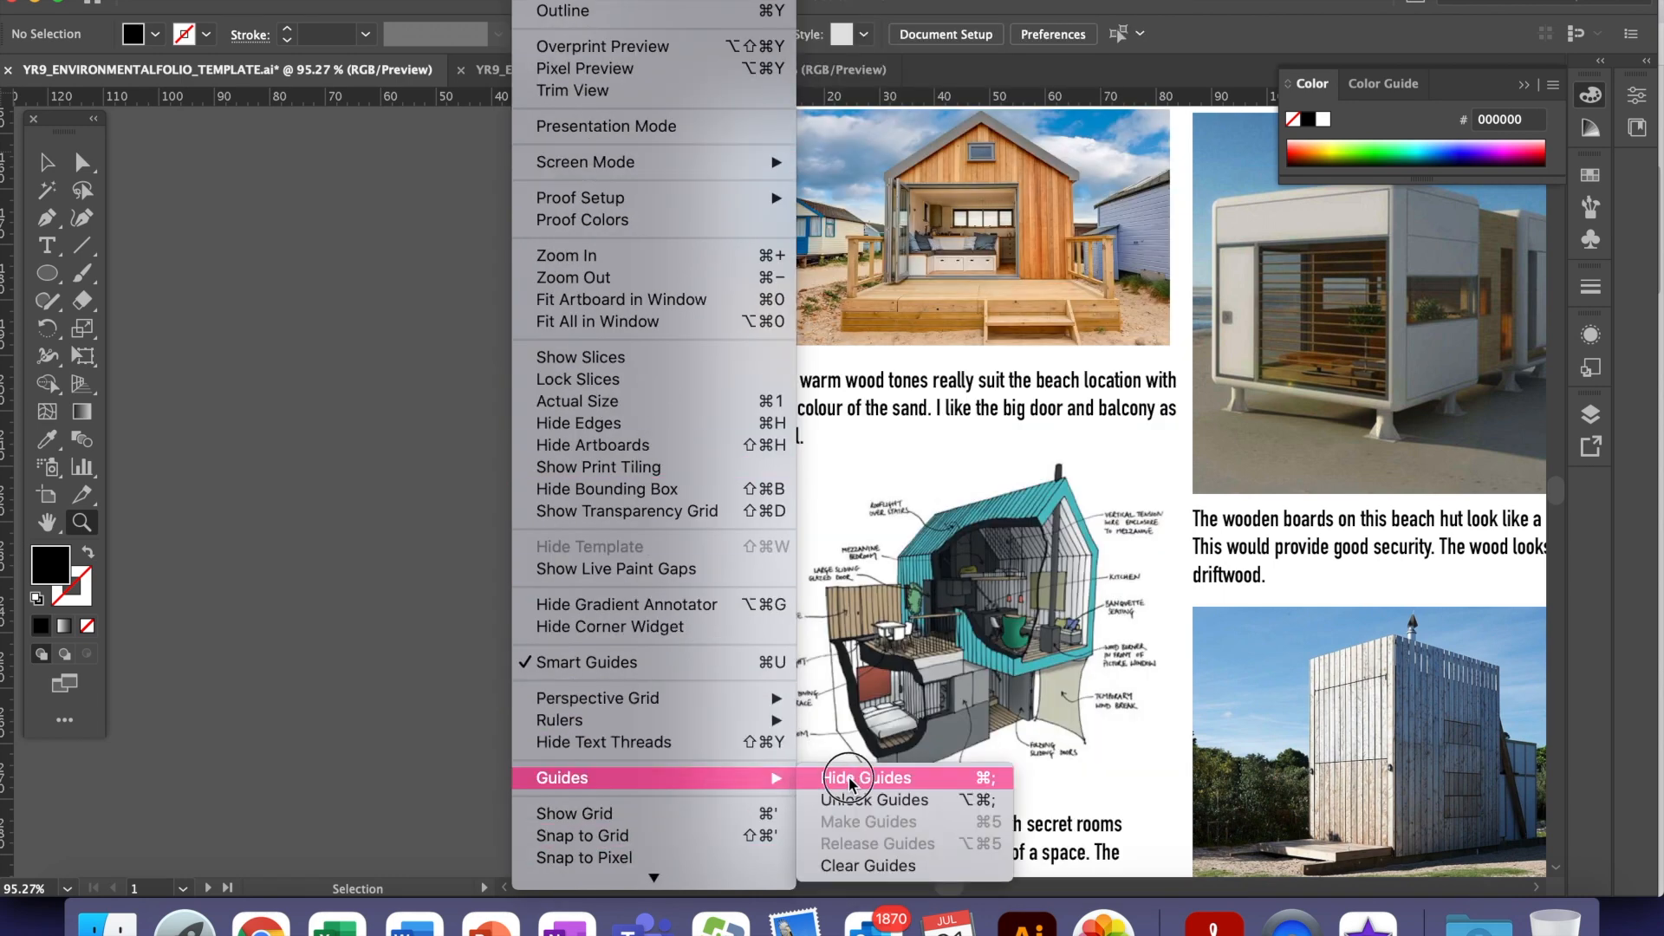
pyautogui.click(411, 733)
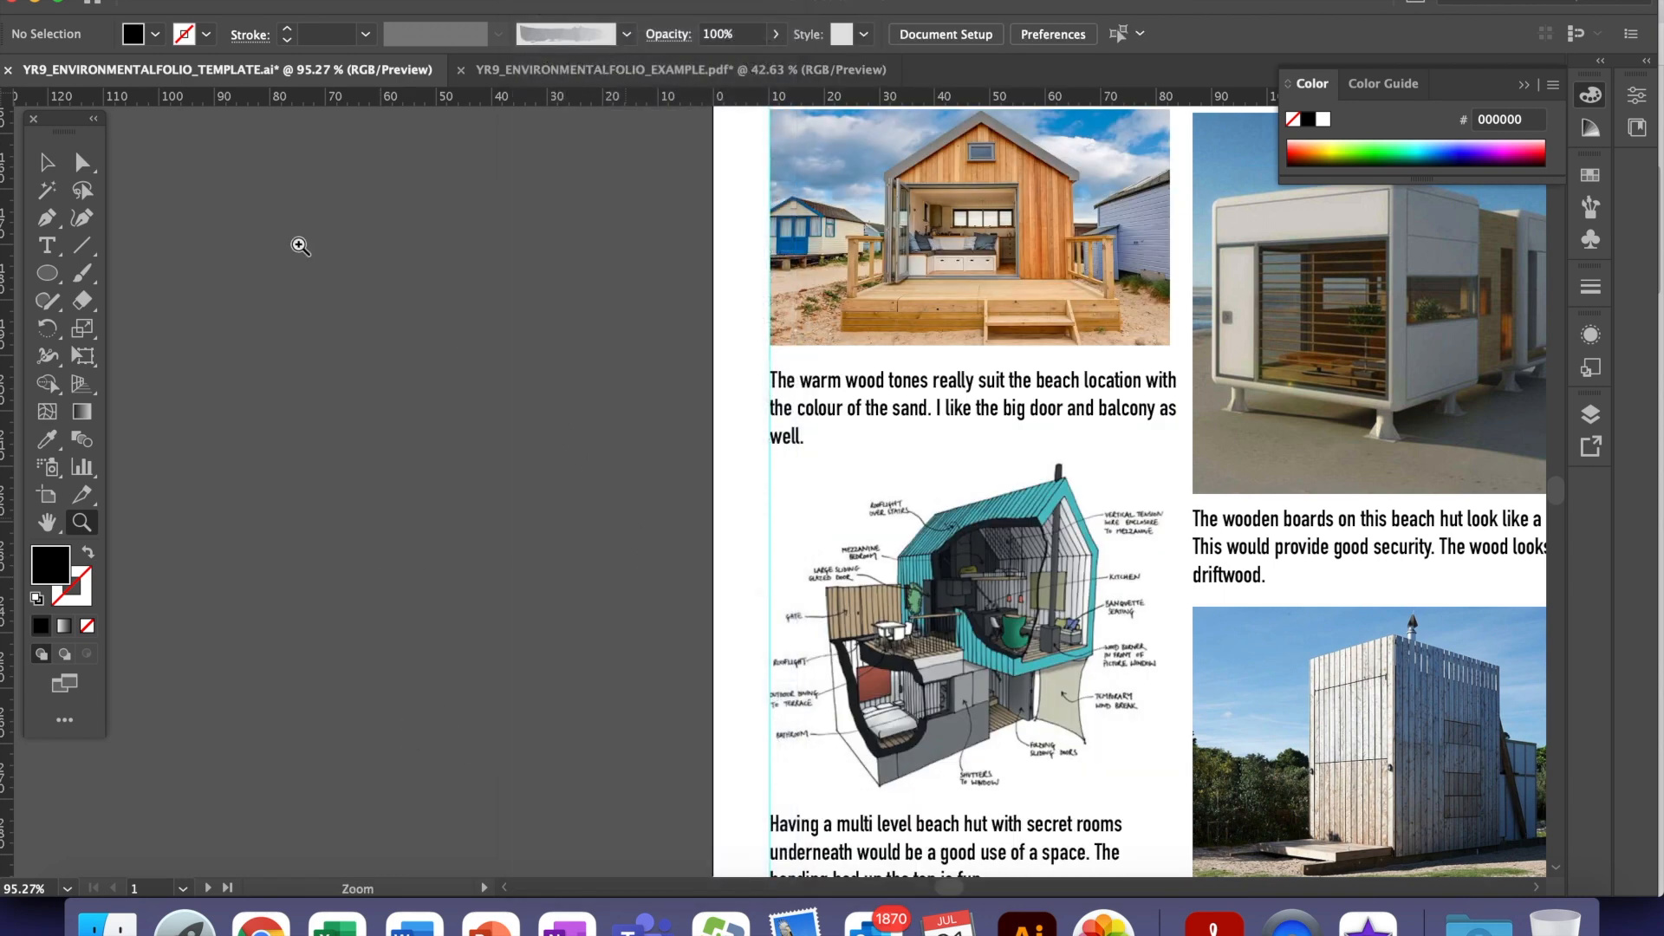
# Examine the hut photos and their written annotations across the Research page, including their alignment to the margin guides.
pyautogui.click(46, 162)
pyautogui.moveTo(456, 331); pyautogui.dragTo(307, 617)
pyautogui.moveTo(428, 450); pyautogui.dragTo(368, 764)
pyautogui.moveTo(474, 795); pyautogui.dragTo(433, 471)
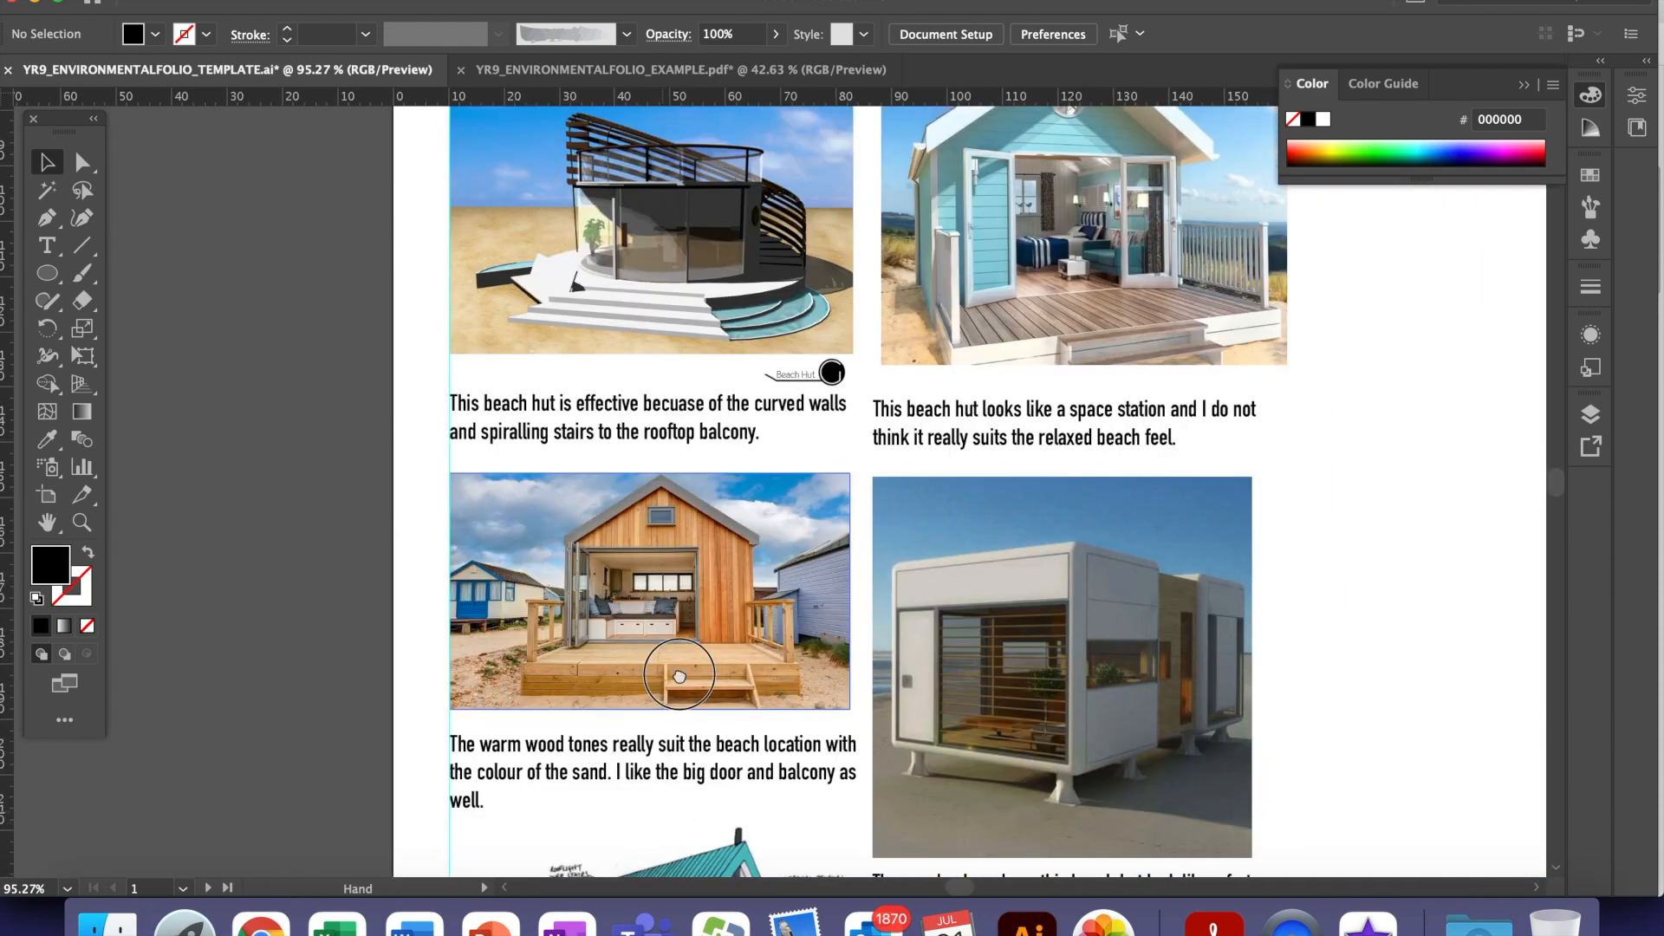
pyautogui.moveTo(679, 674); pyautogui.dragTo(700, 245)
pyautogui.moveTo(641, 712); pyautogui.dragTo(639, 562)
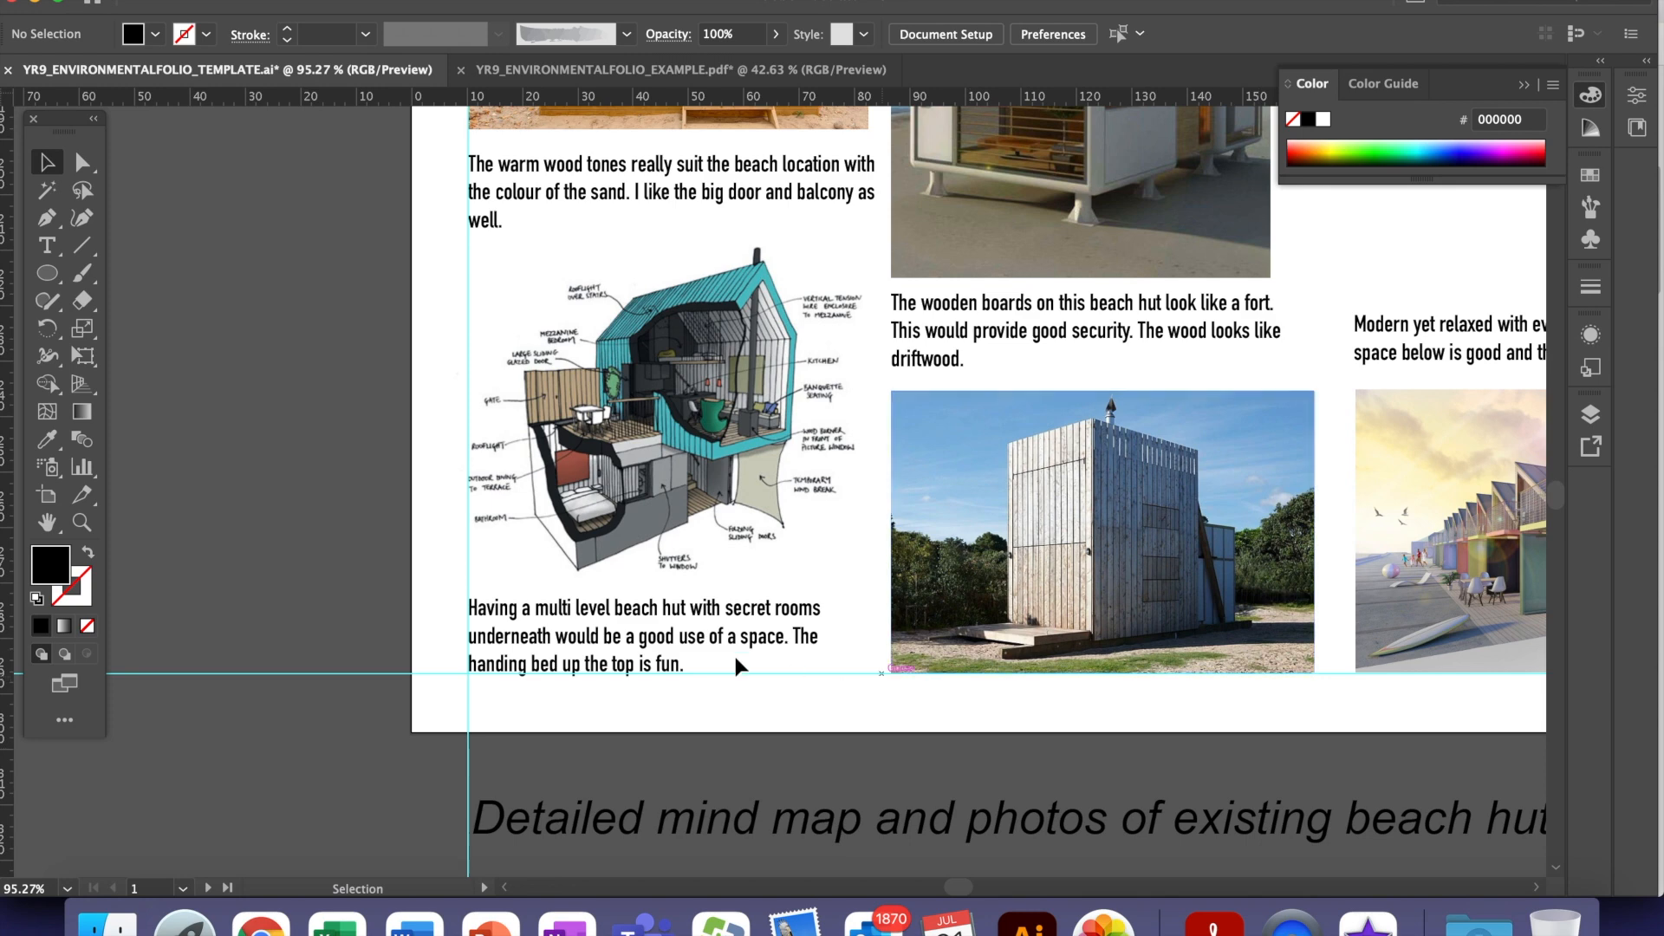
pyautogui.press('space')
pyautogui.moveTo(1335, 402); pyautogui.dragTo(807, 616)
pyautogui.moveTo(633, 509); pyautogui.dragTo(1050, 576)
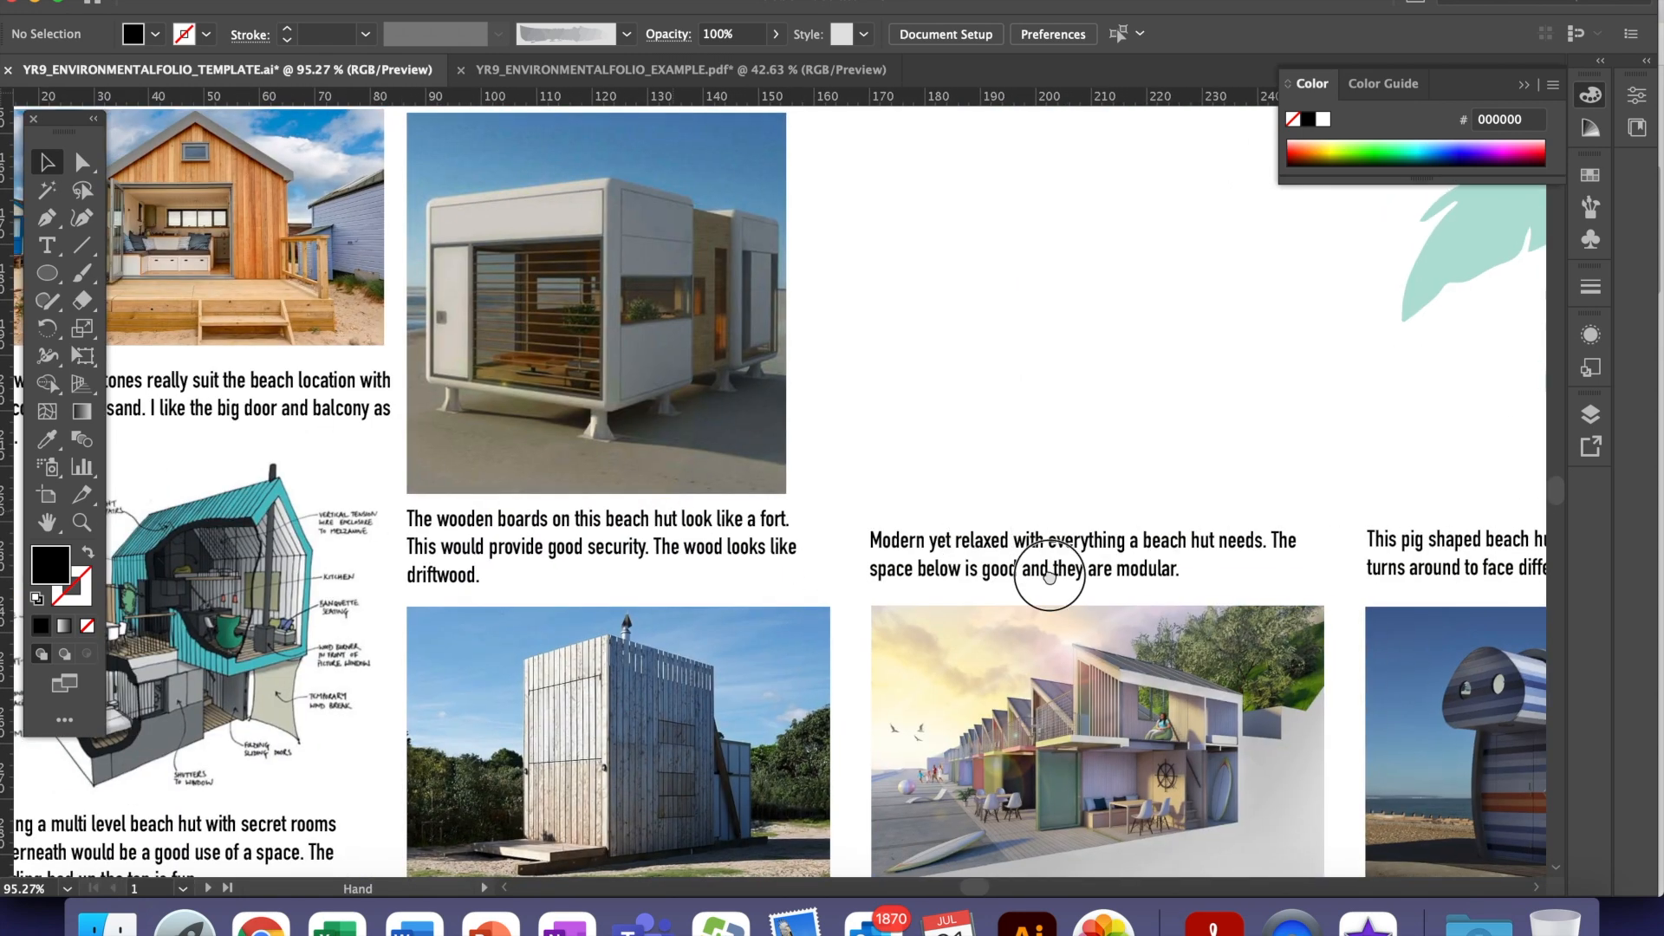
# Add the text "beach" in the blank area above the green "beach hut" mind map title.
pyautogui.press('super+minus')
pyautogui.press('super+minus')
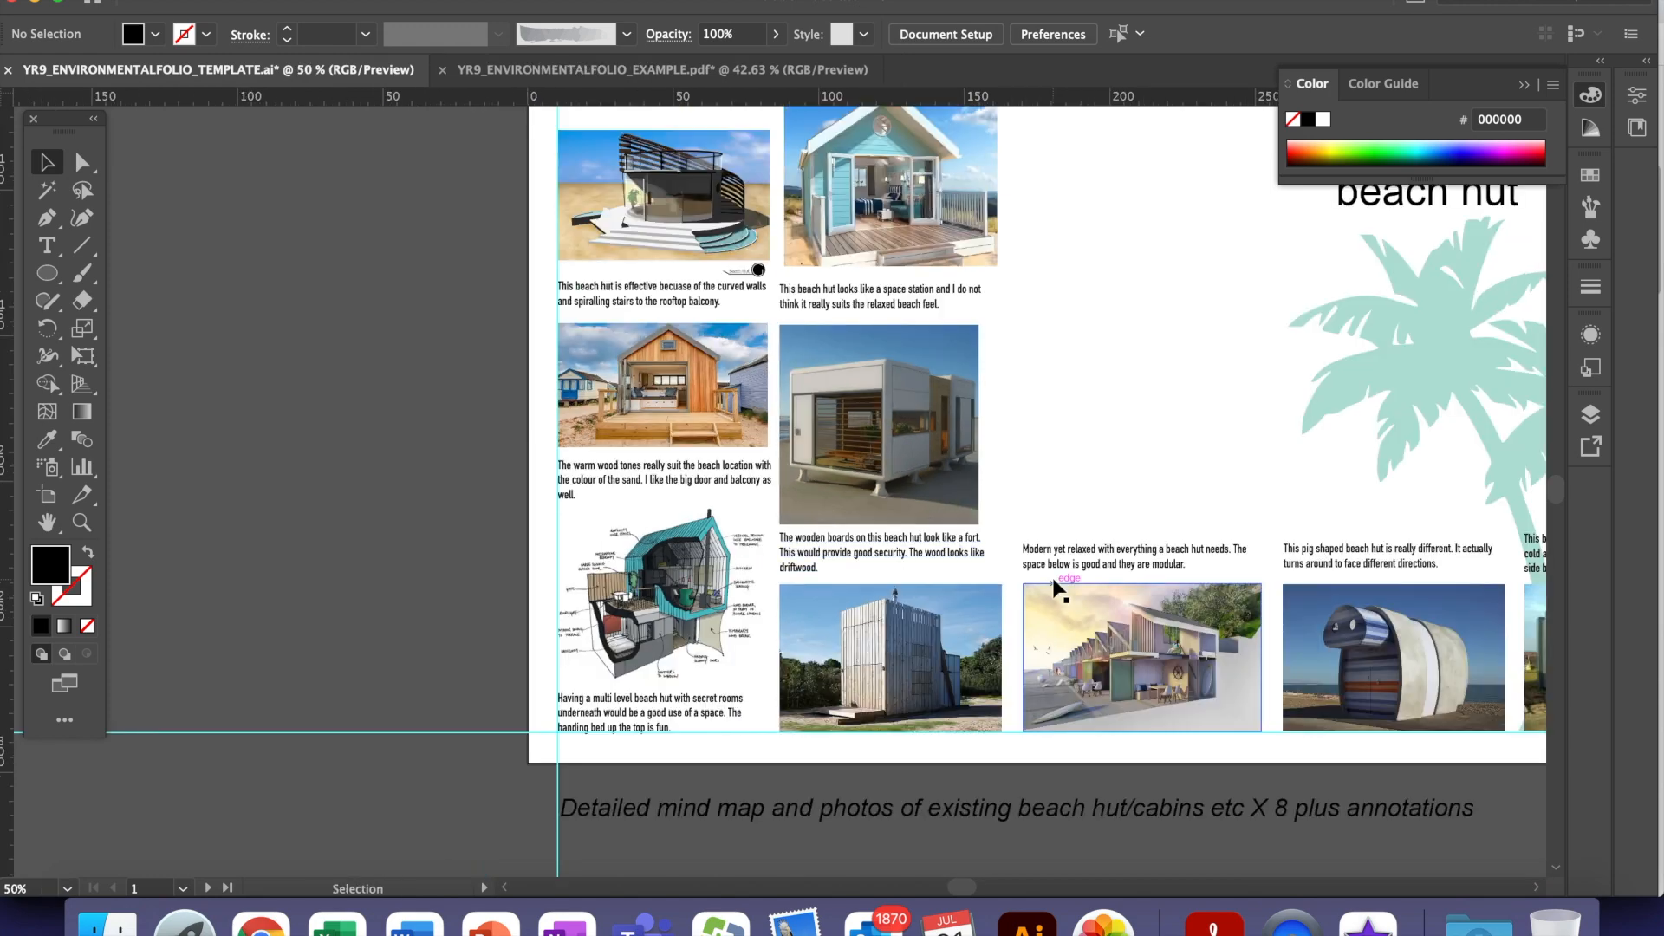
pyautogui.hscroll(-10, 970, 453)
pyautogui.scroll(3, 969, 454)
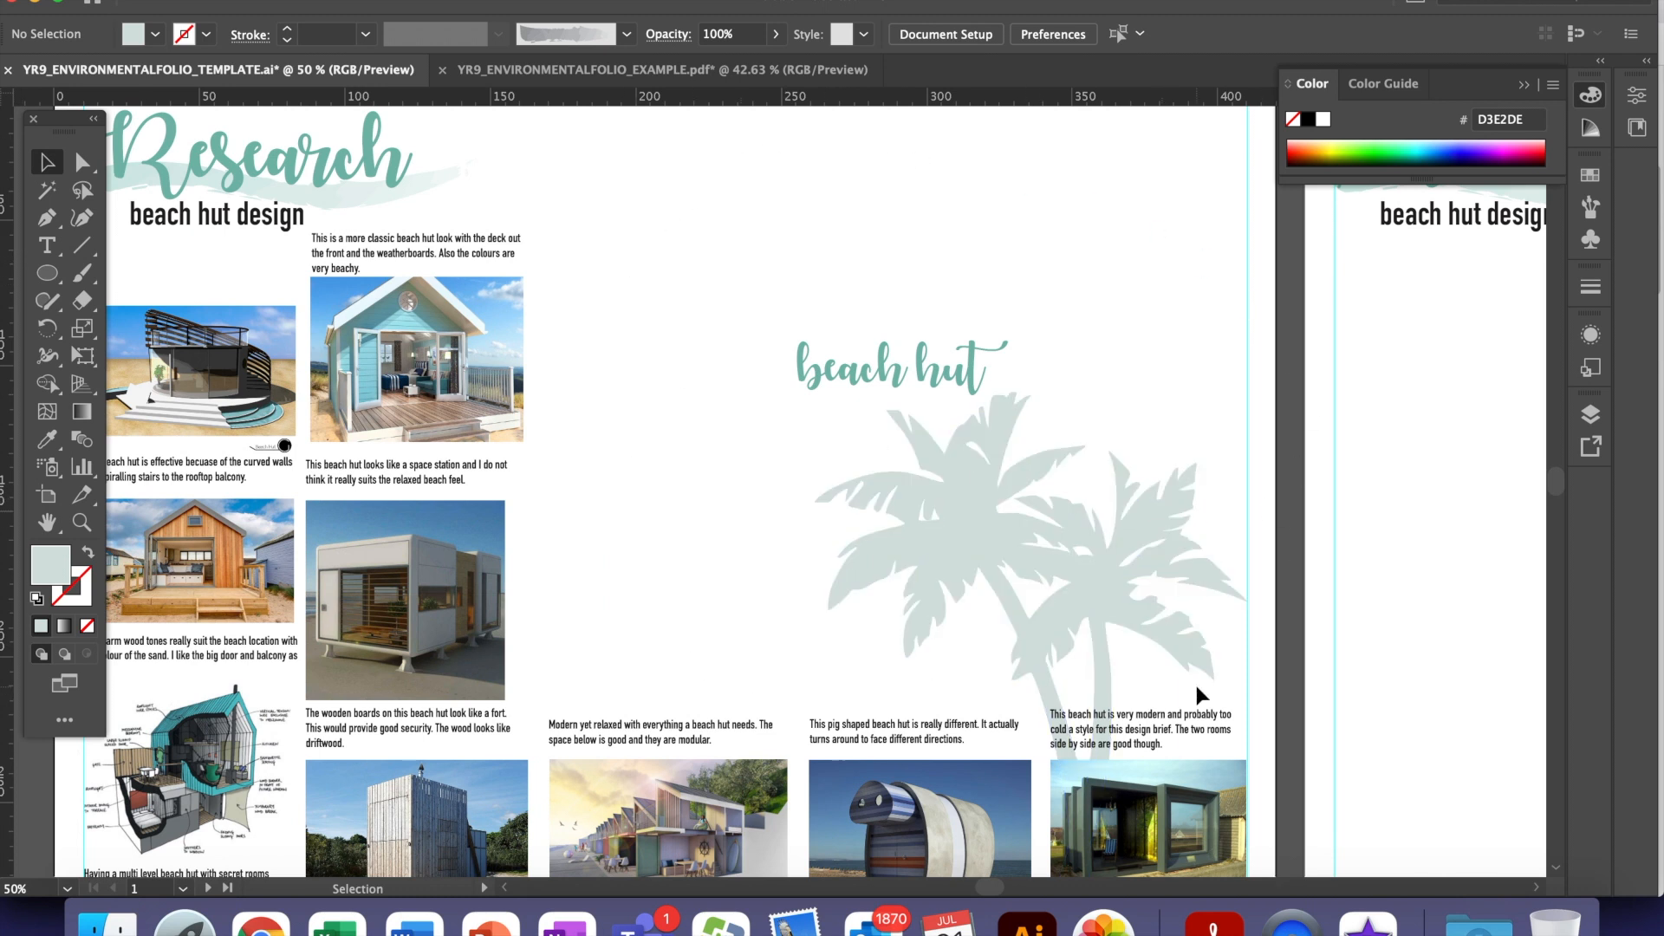
pyautogui.click(47, 246)
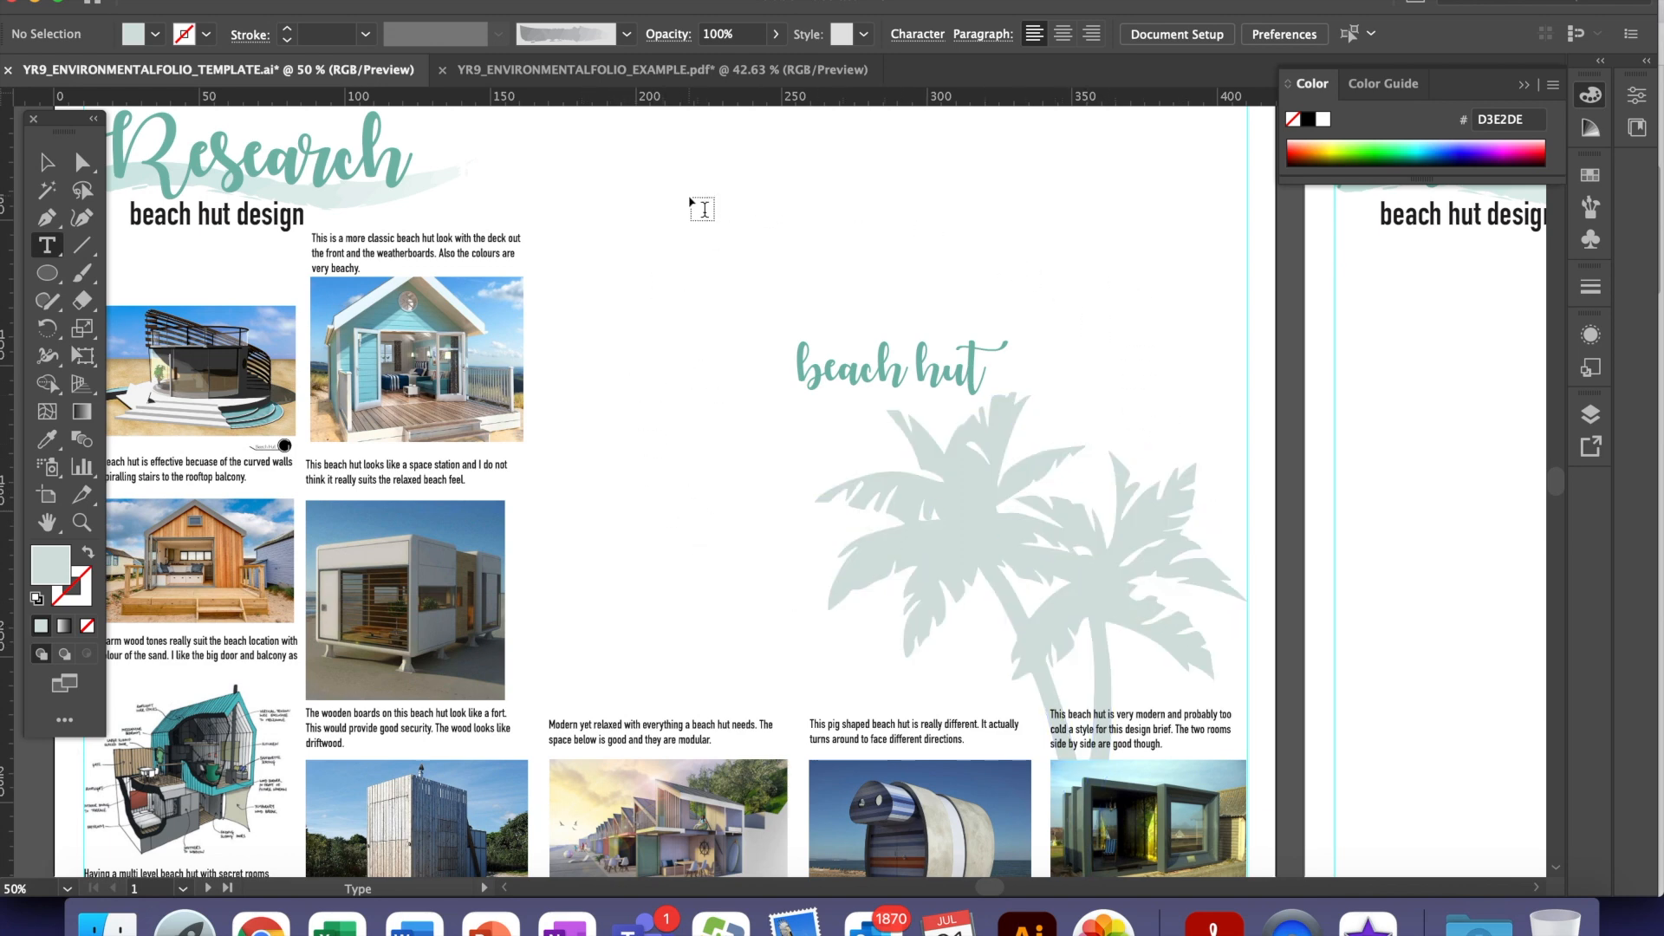
pyautogui.click(703, 235)
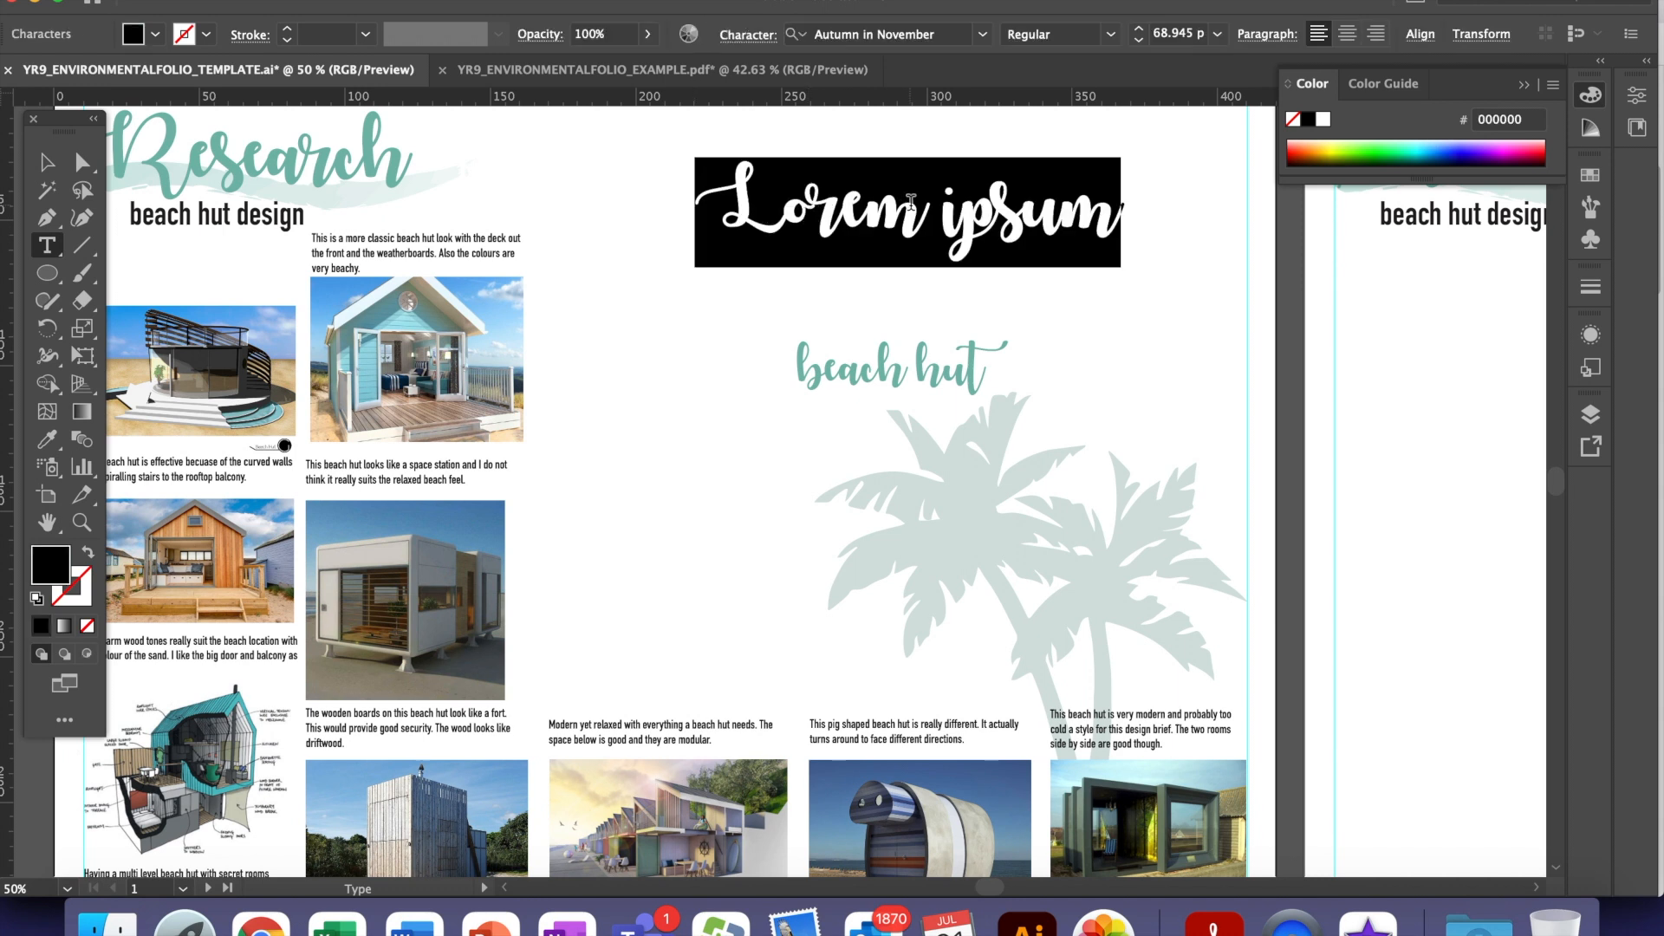
pyautogui.write('beach')
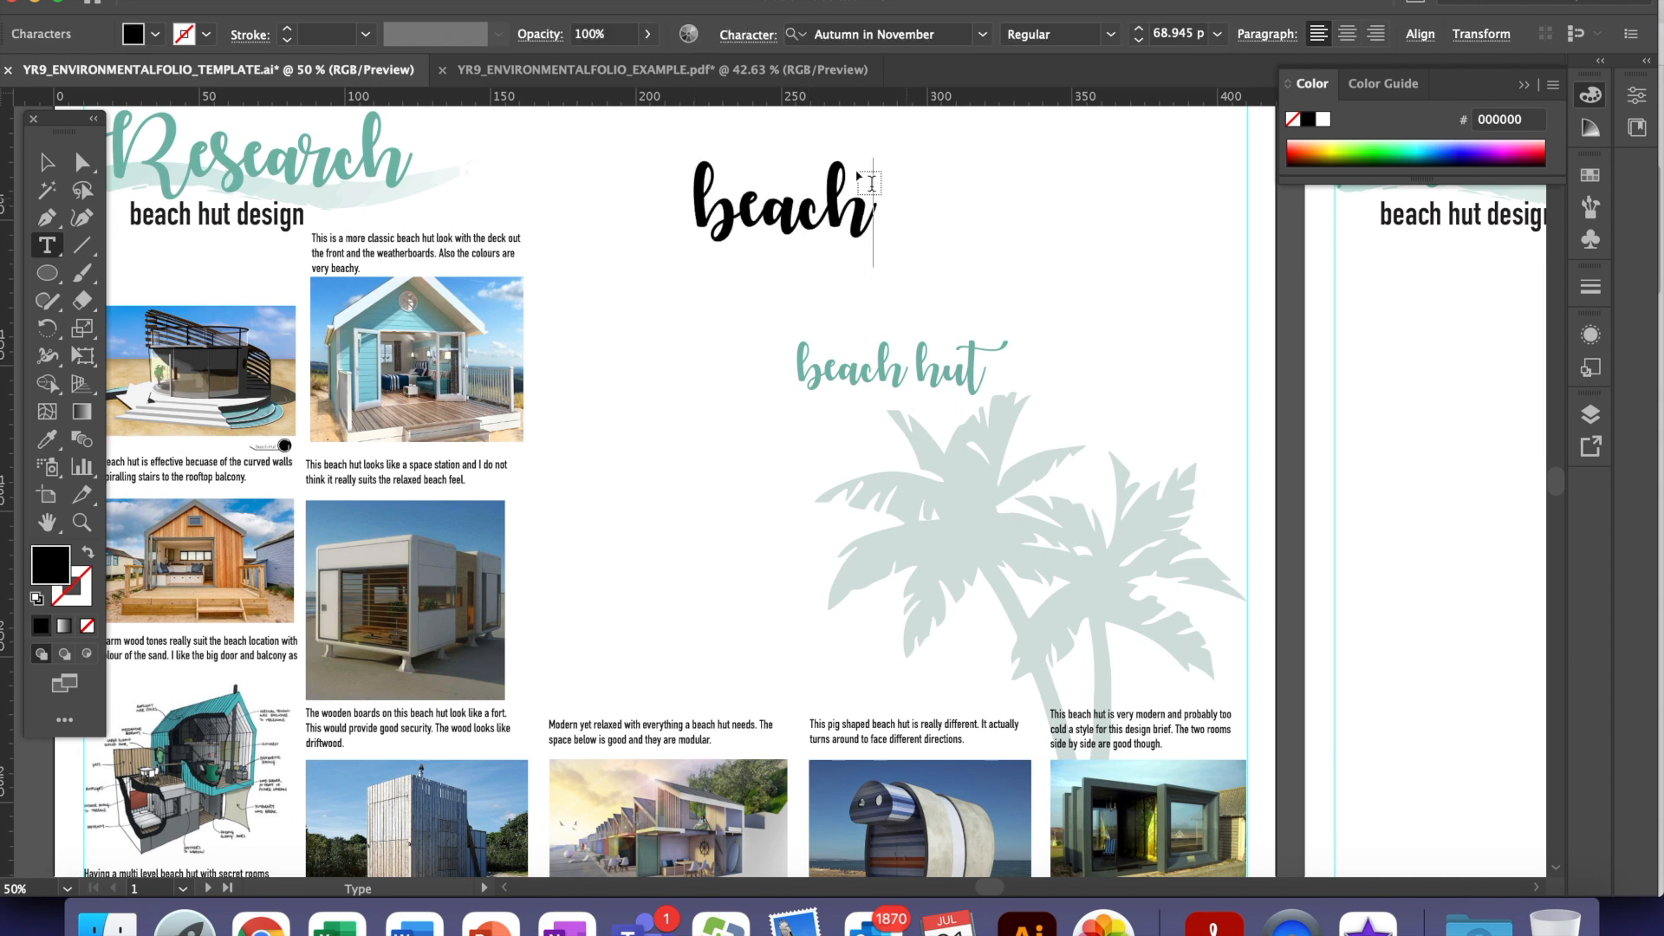
# Scale the "beach" text down to less than half its size as a small mind map label, and leave the mind map words deselected.
pyautogui.click(46, 162)
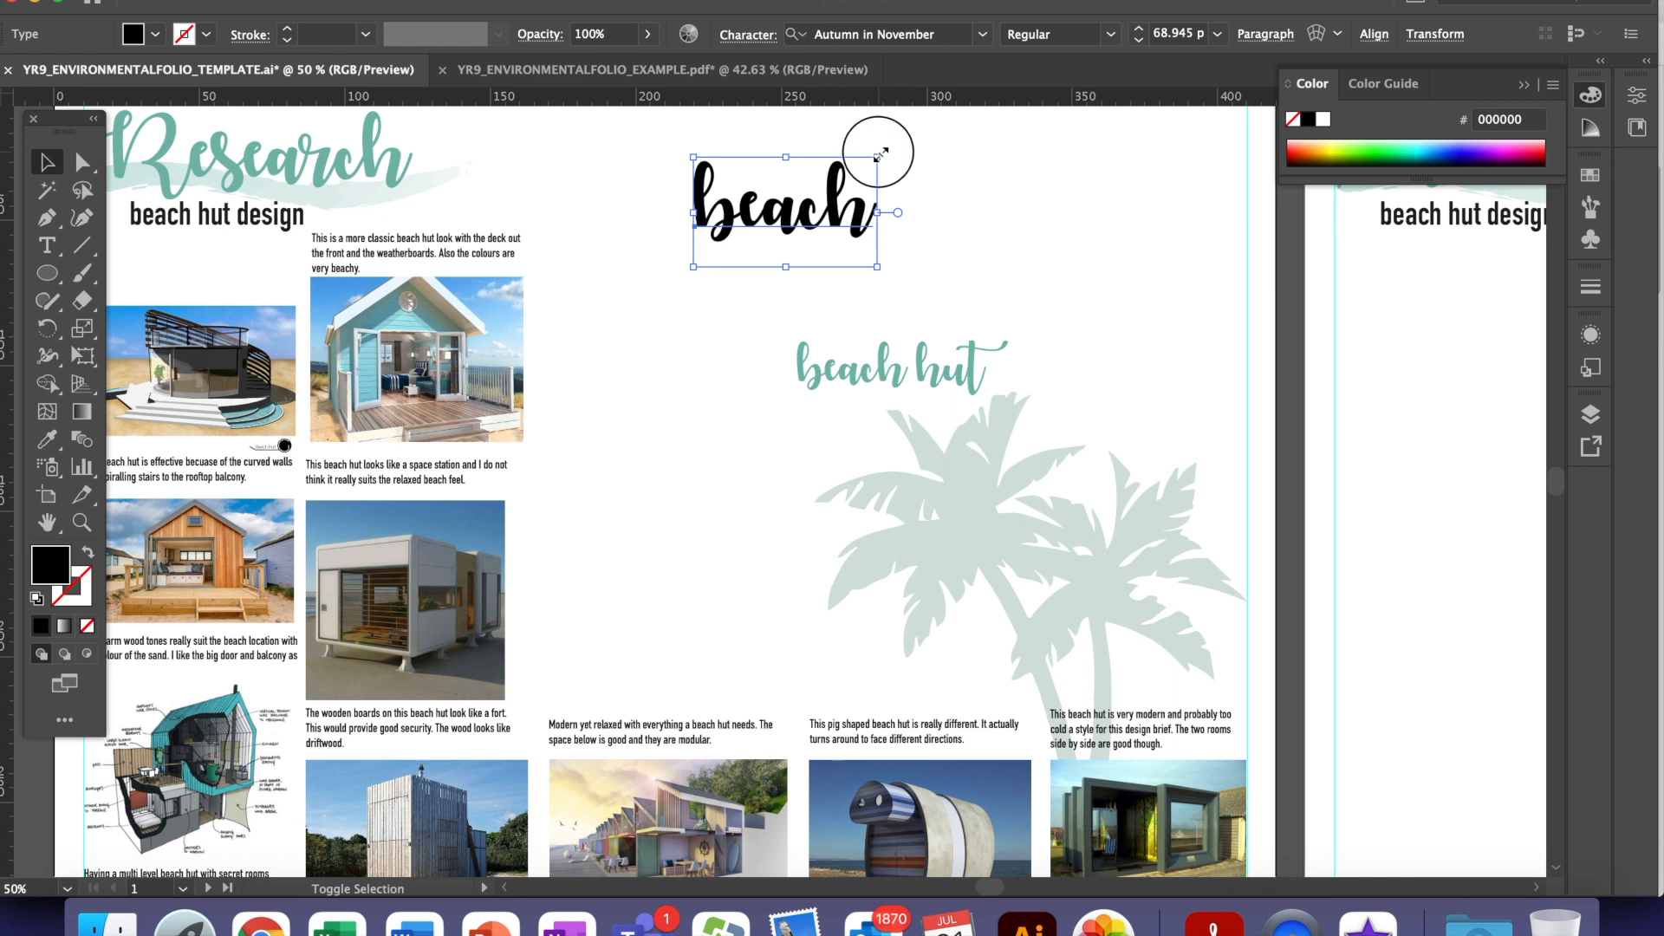
pyautogui.moveTo(879, 156); pyautogui.dragTo(769, 193)
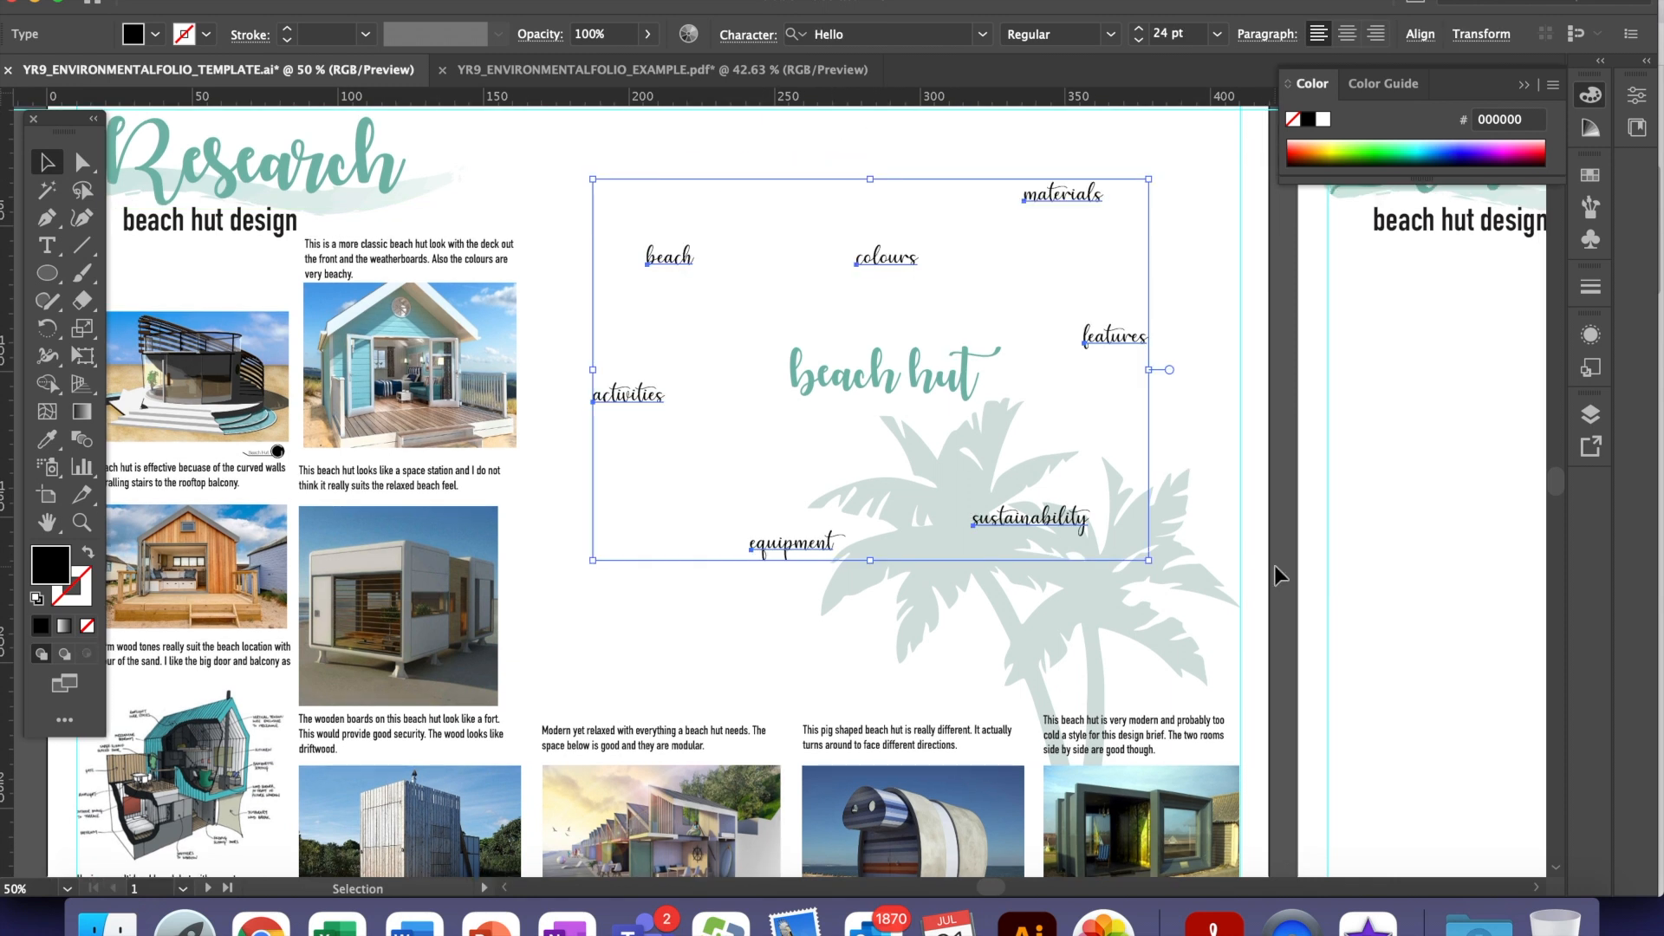
pyautogui.click(1274, 565)
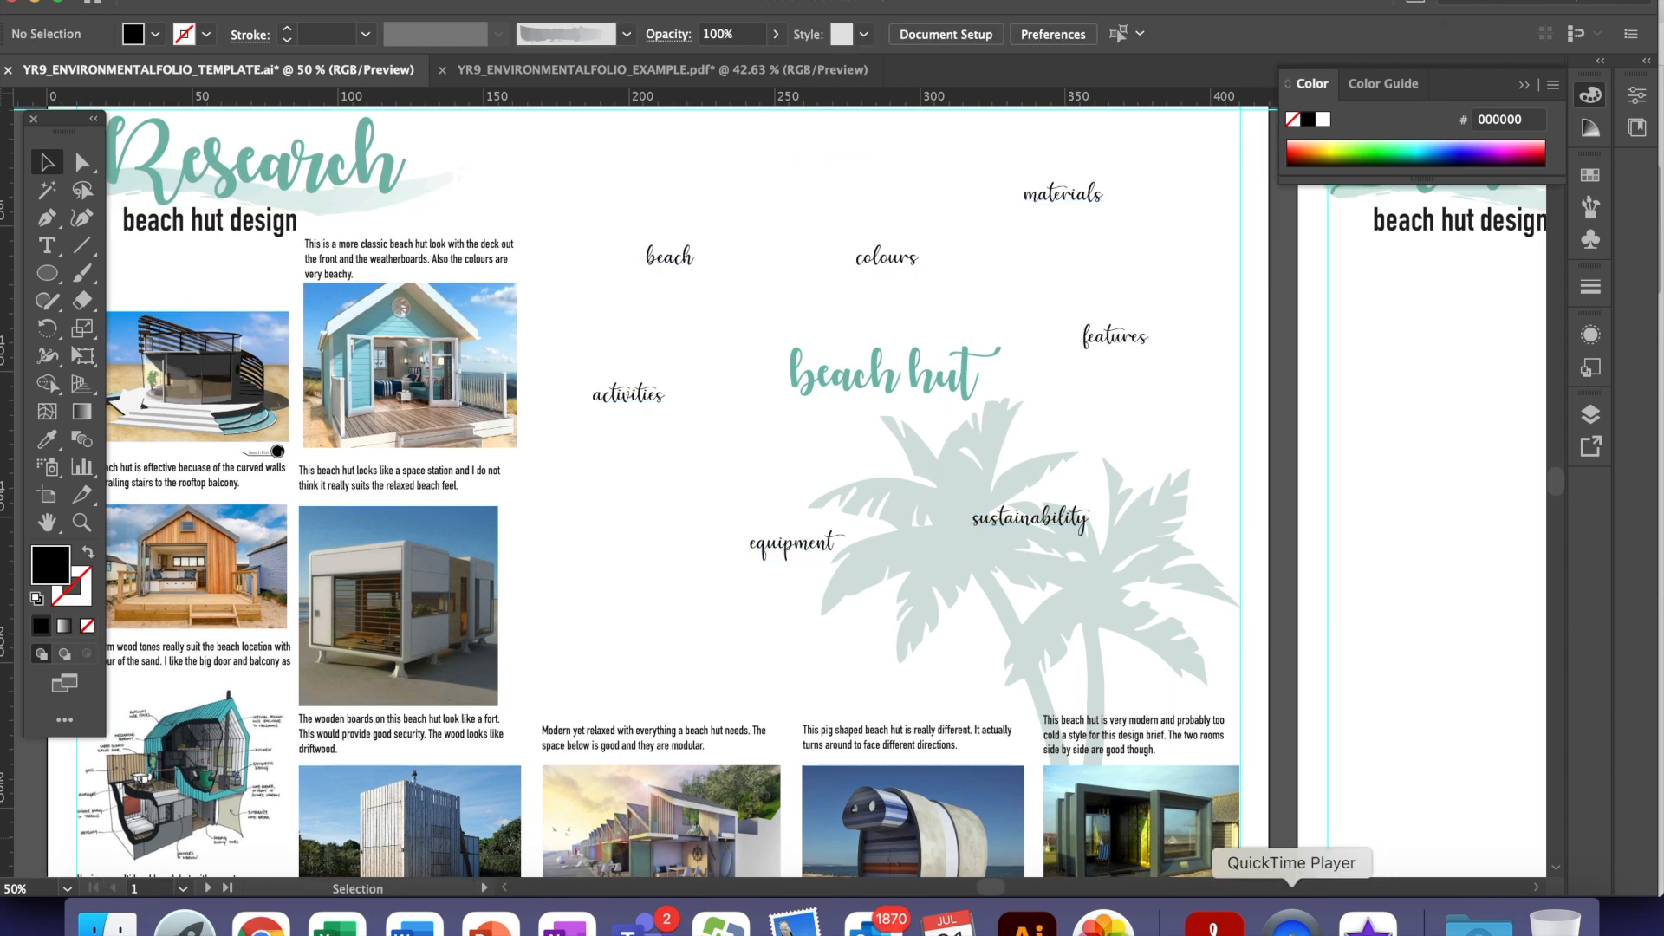